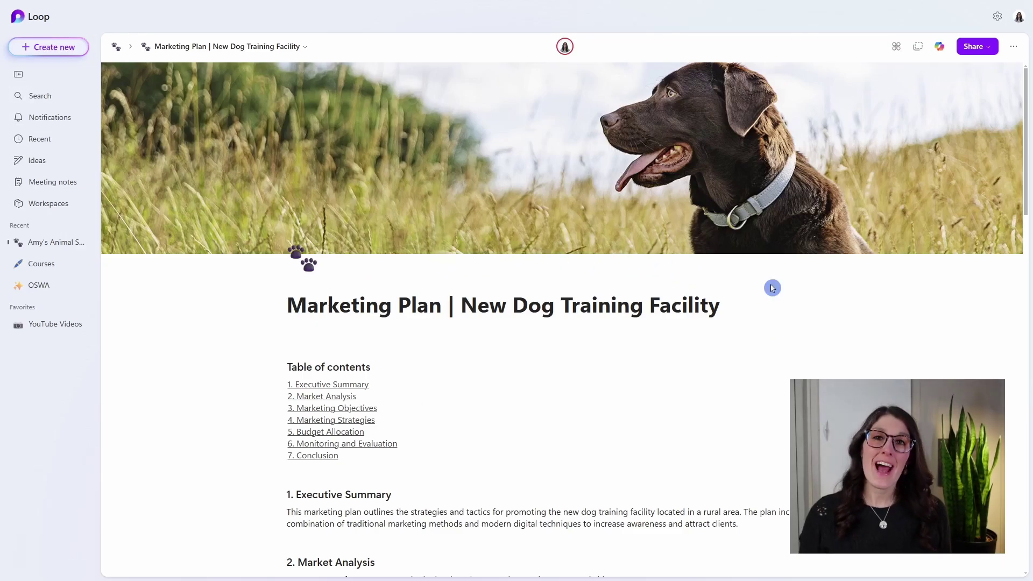
- Copy the Marketing Plan | New Dog Training Facility page as a Loop component from the top bar
click(918, 47)
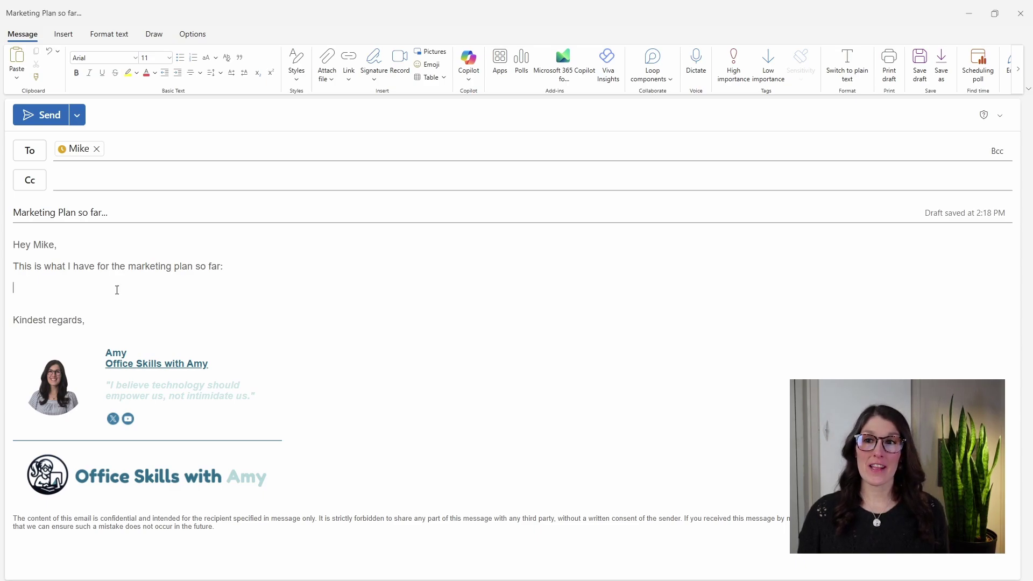
- Paste the marketing plan Loop component into the empty line of the Outlook draft
key(ctrl+v)
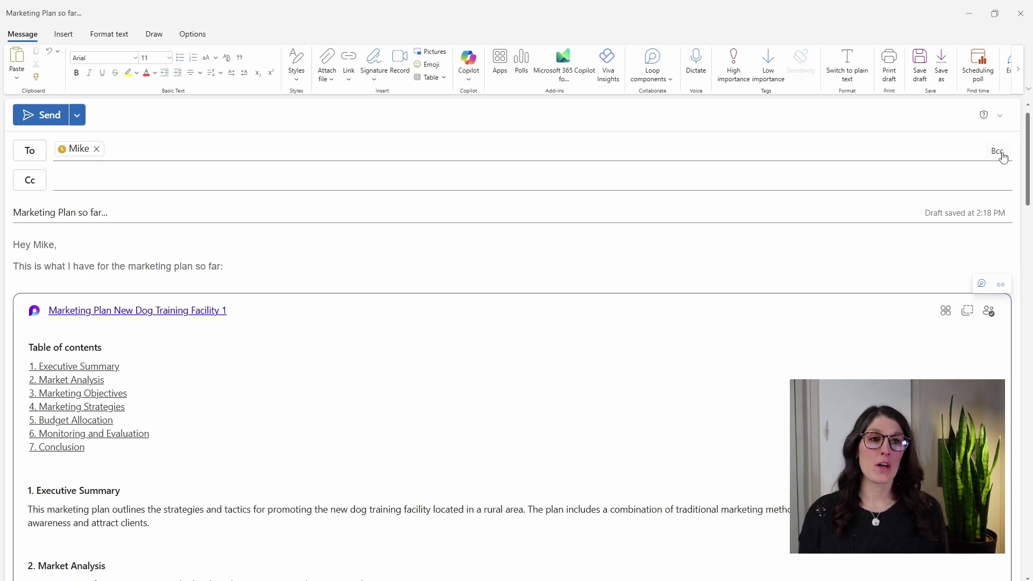
mouse_move(1028, 119)
mouse_down()
mouse_move(1028, 297)
mouse_move(1027, 119)
mouse_up()
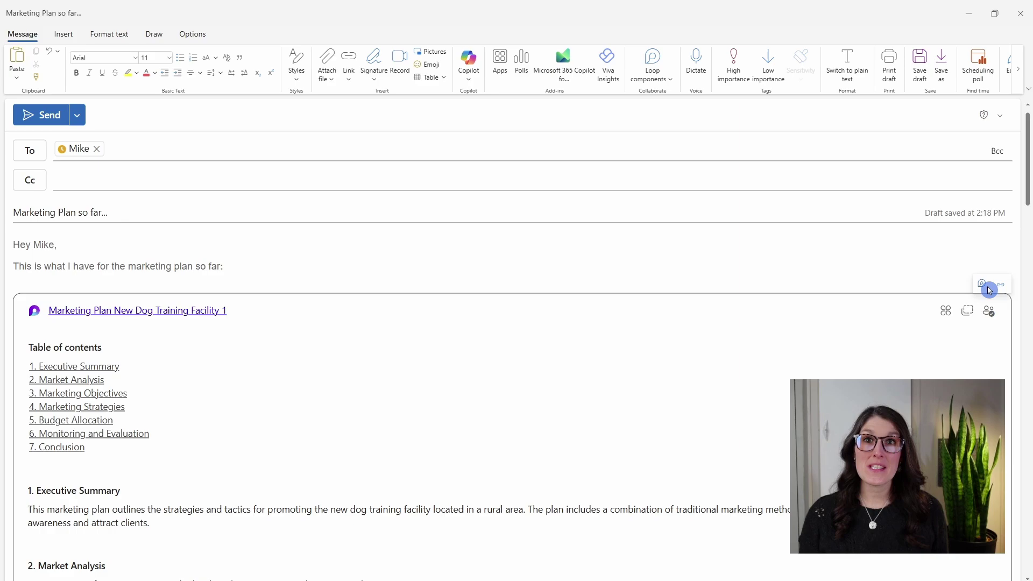
right_click(179, 315)
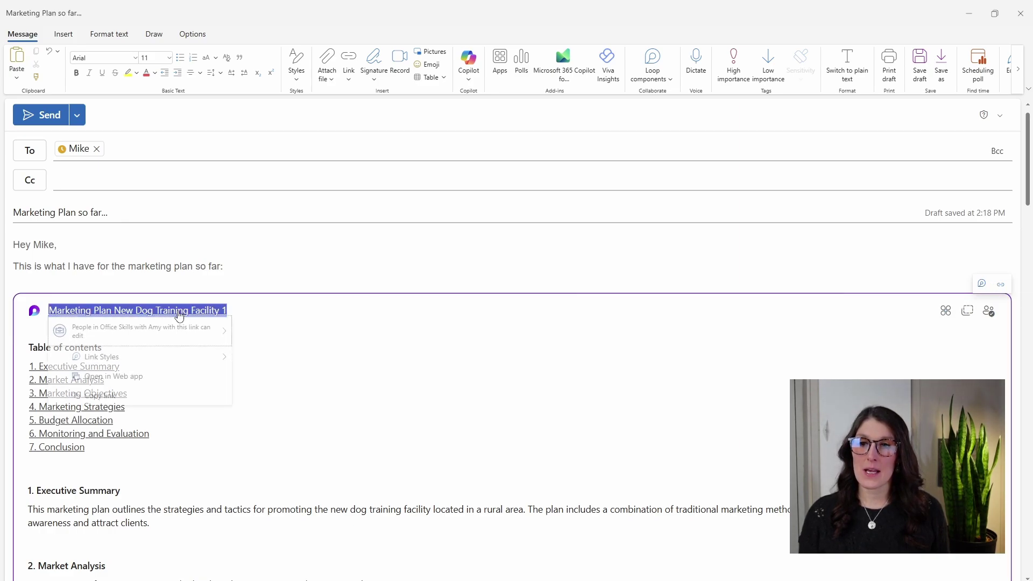
mouse_move(187, 360)
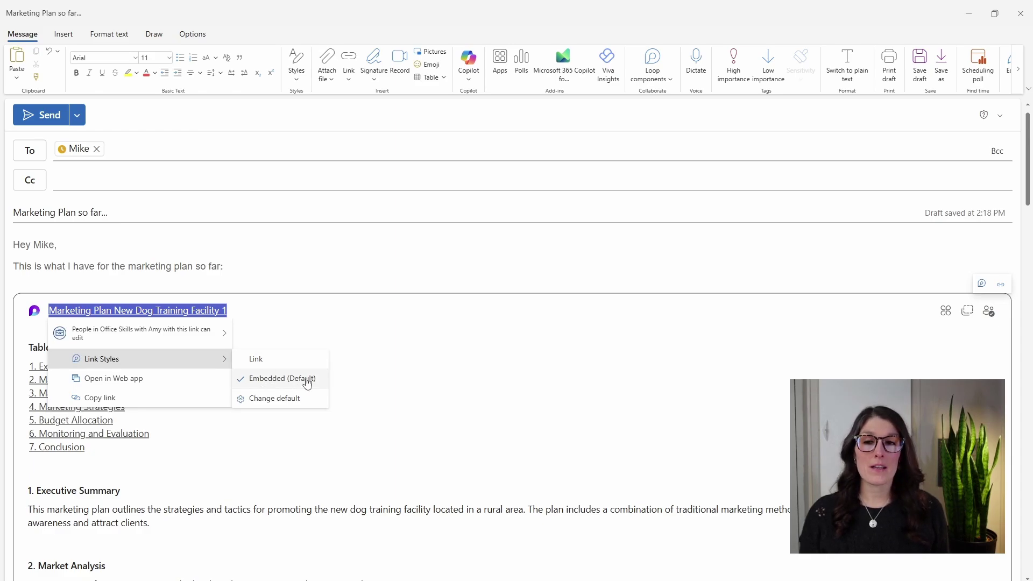
click(299, 360)
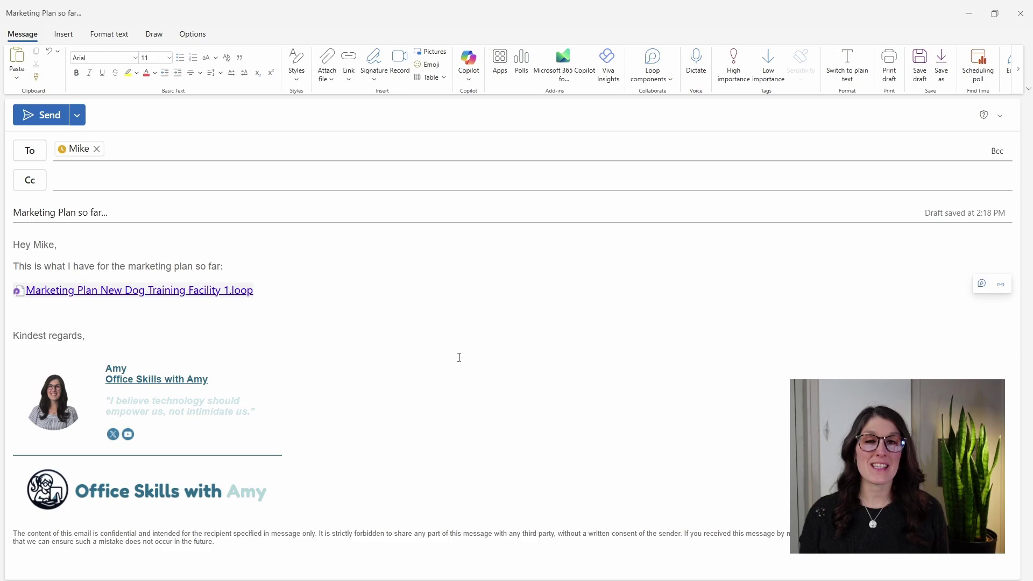
click(176, 292)
mouse_move(155, 338)
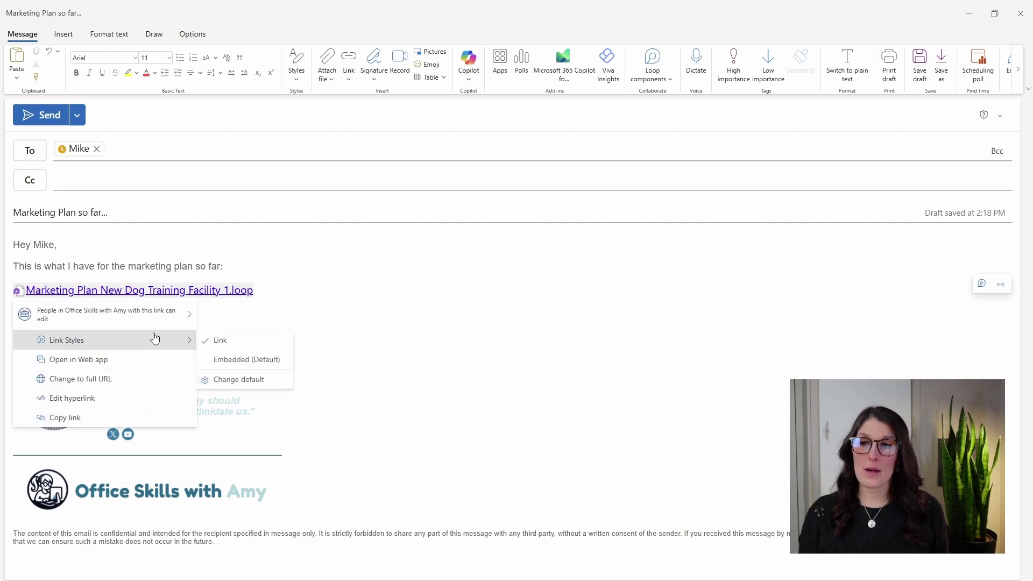
click(249, 360)
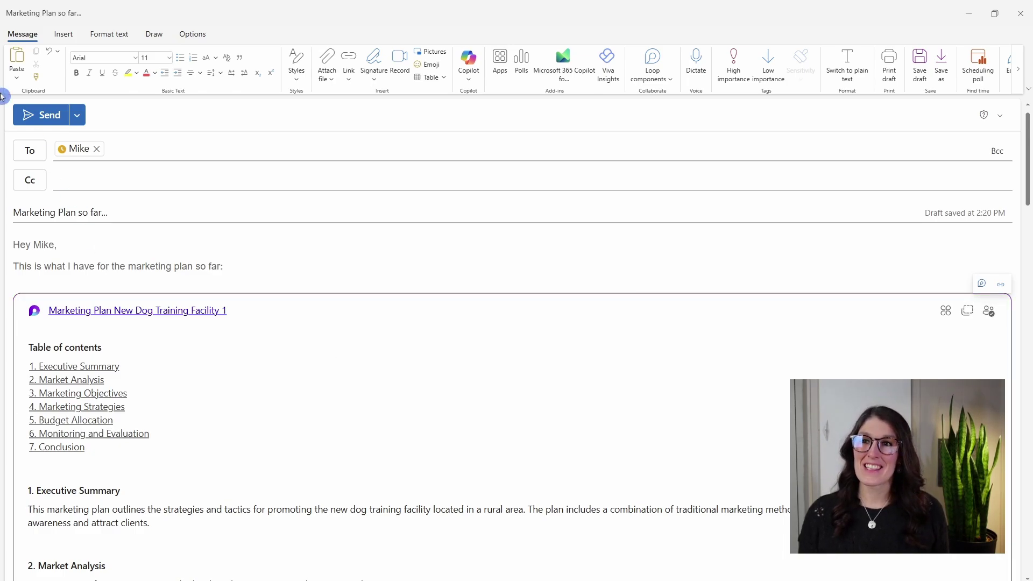
- Send the email, then type 'update' into the received Loop component
click(32, 119)
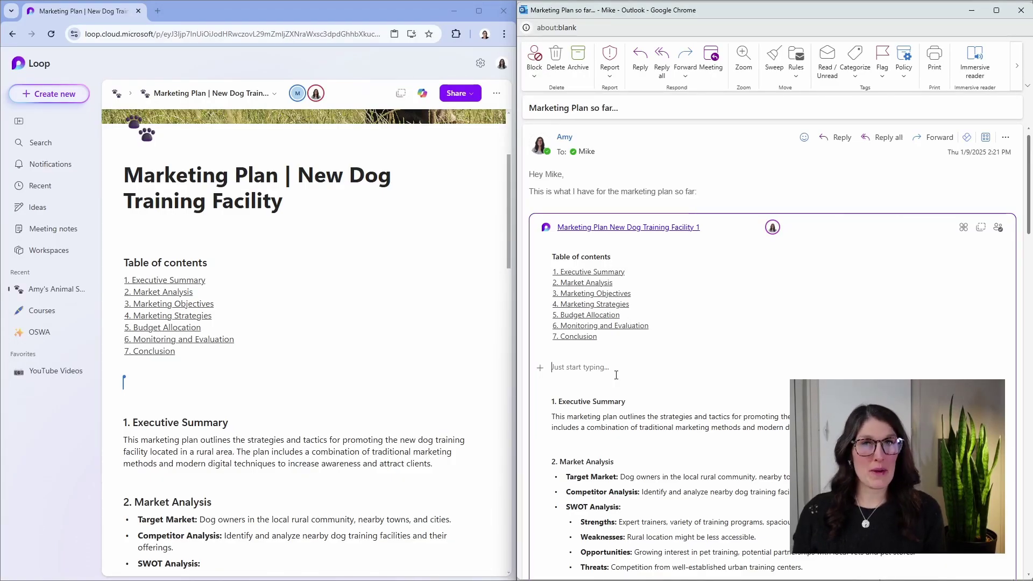
text(update)
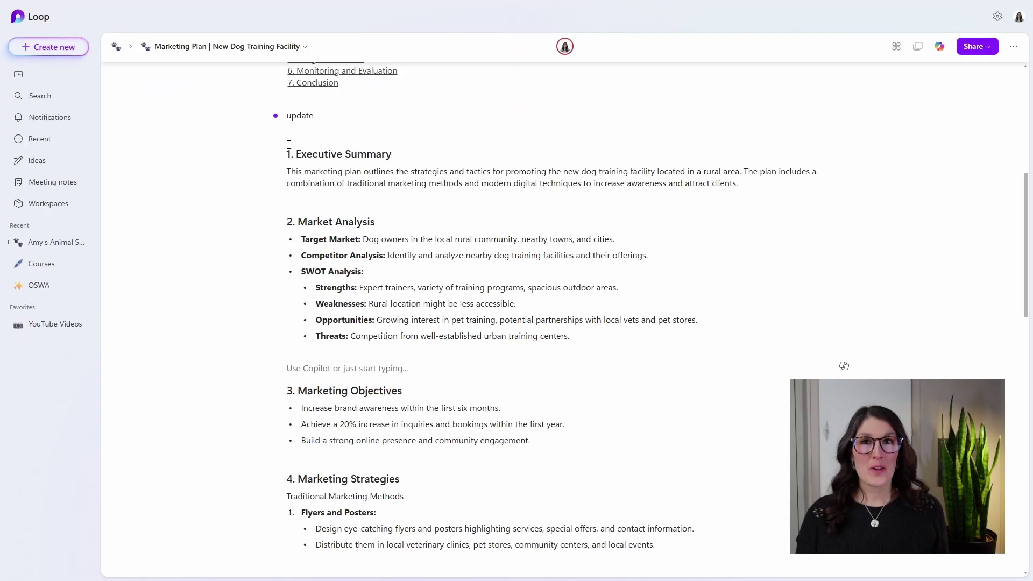
mouse_move(277, 116)
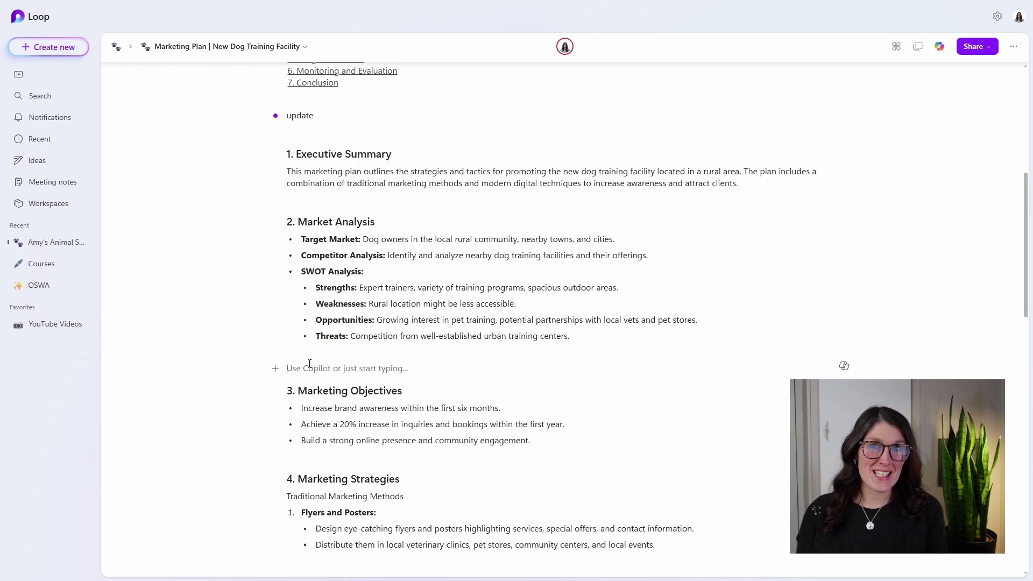
- Mention a colleague and ask 'can you elaborate on the marketing objectives below please?'
text(@mike)
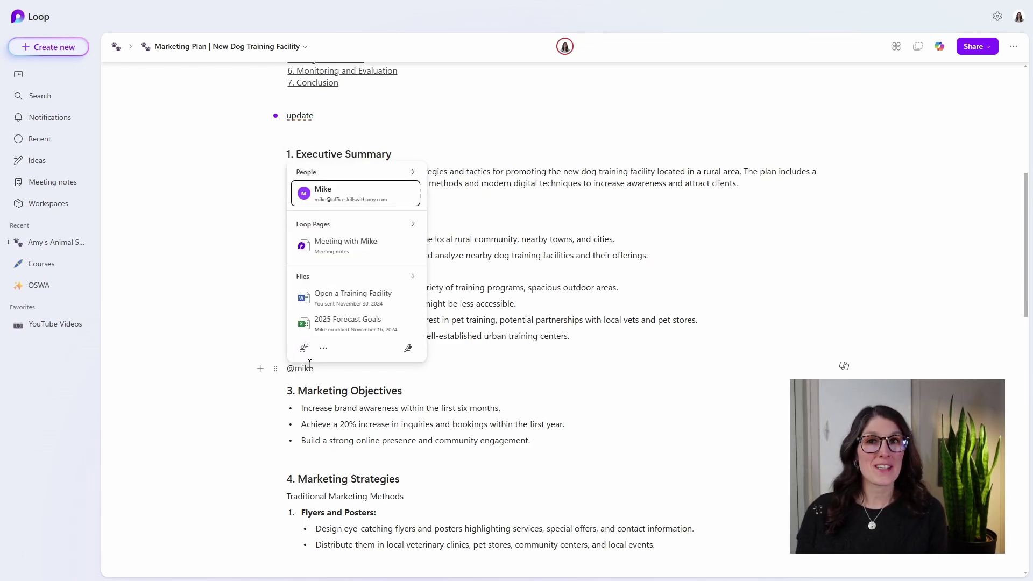
key(Return)
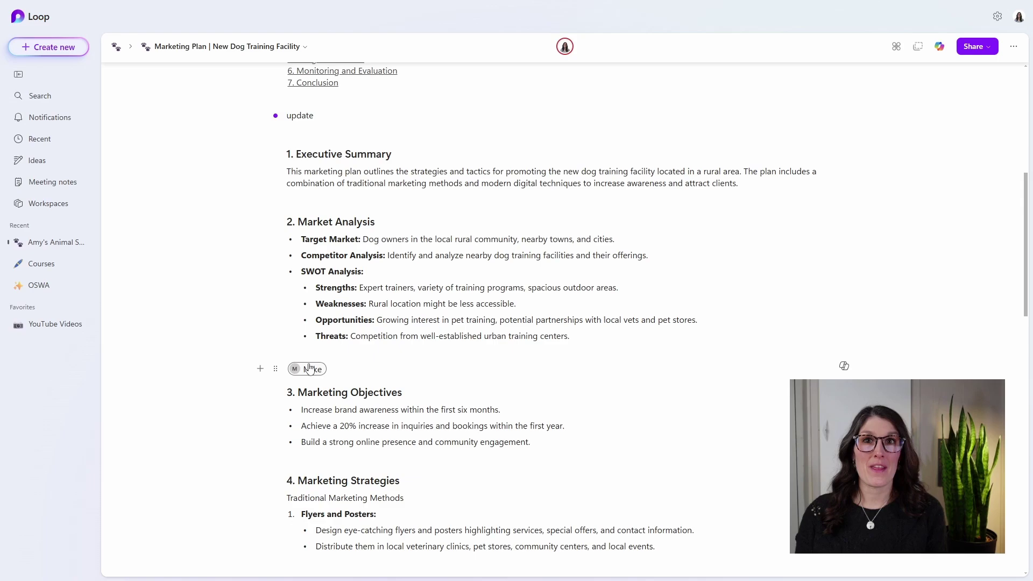
text(can you elaborate on the marketing objectives below please?)
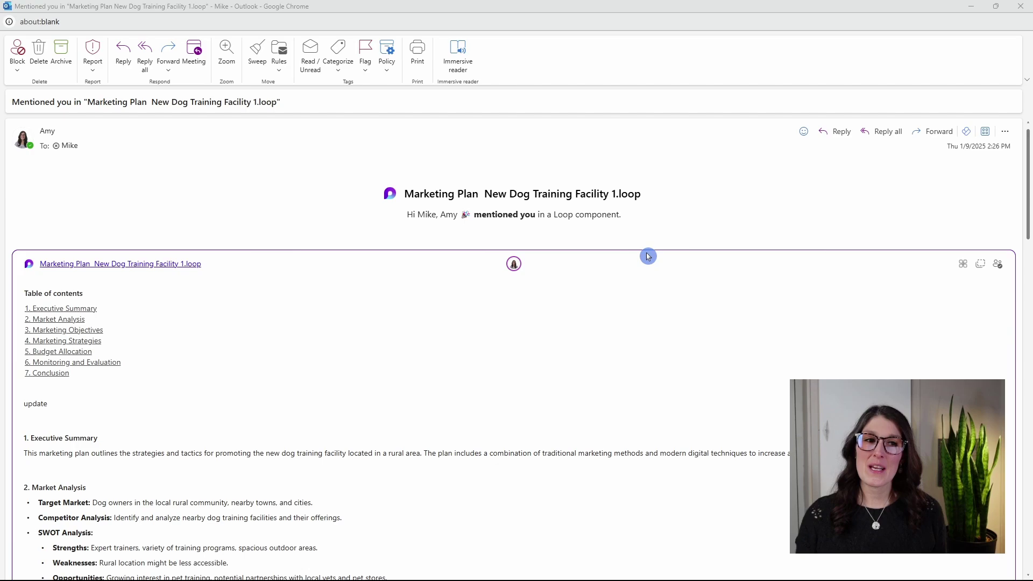
- Scroll down the mention email to the question above Marketing Objectives
scroll(623, 372, down, 6)
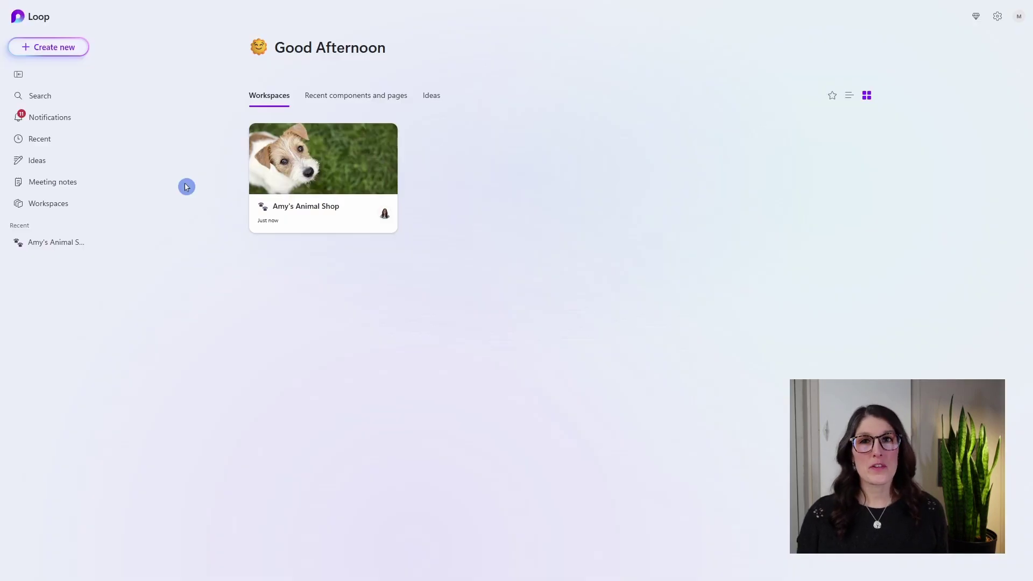
- Open the marketing plan page from the top mention in Notifications
click(54, 118)
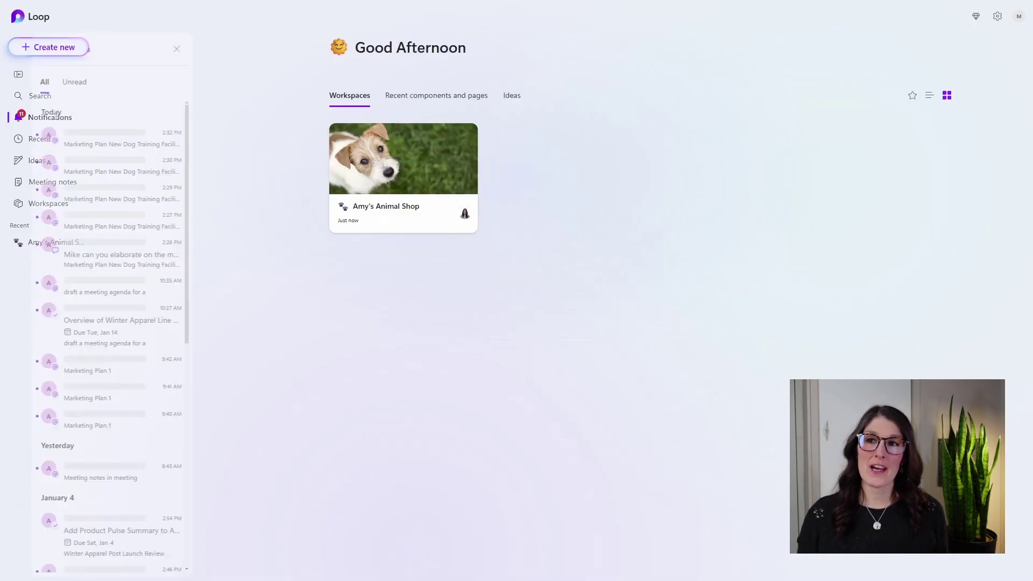
click(161, 138)
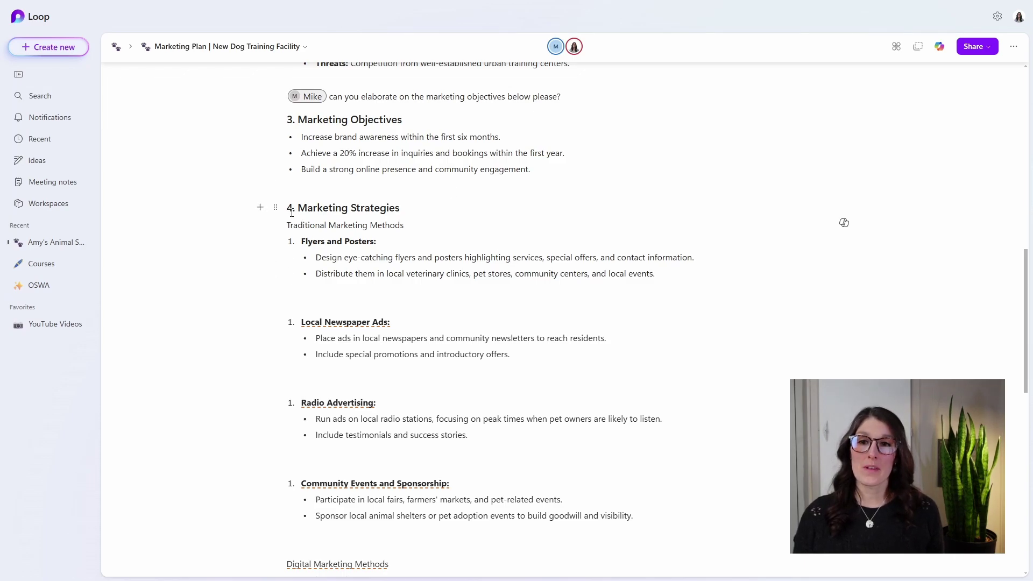
drag(292, 213, 407, 208)
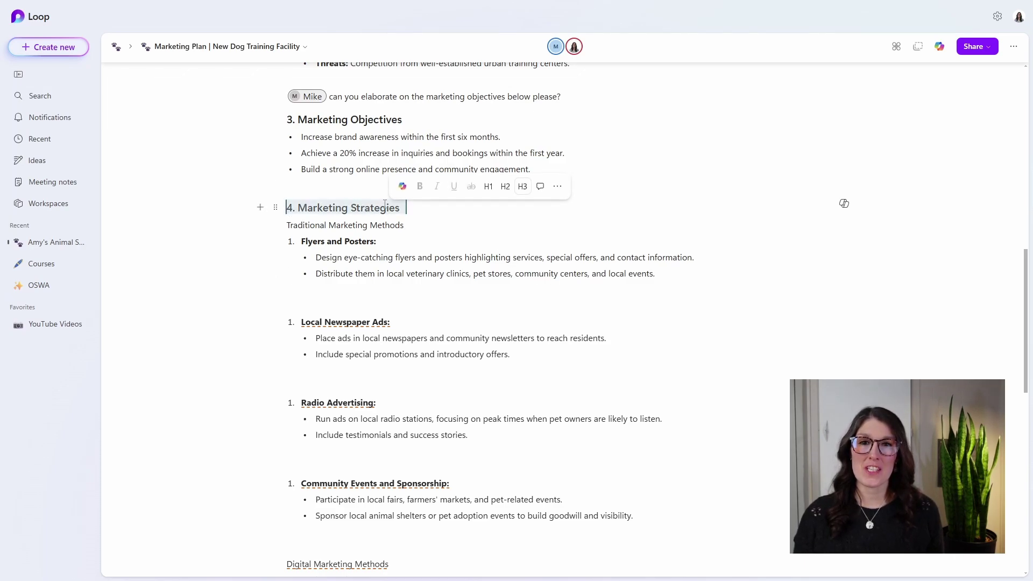
click(539, 190)
text(@)
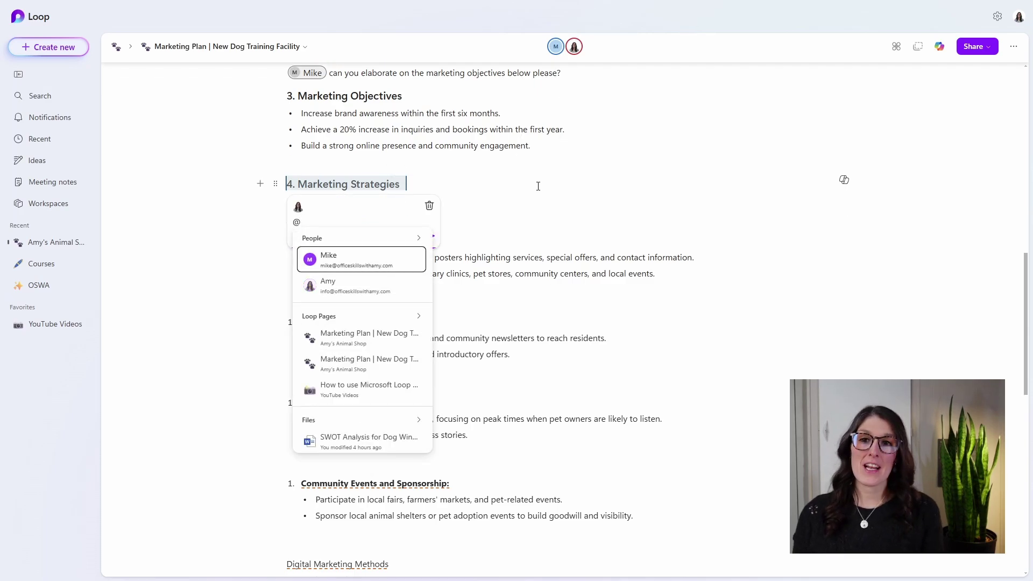
text(mike)
key(Return)
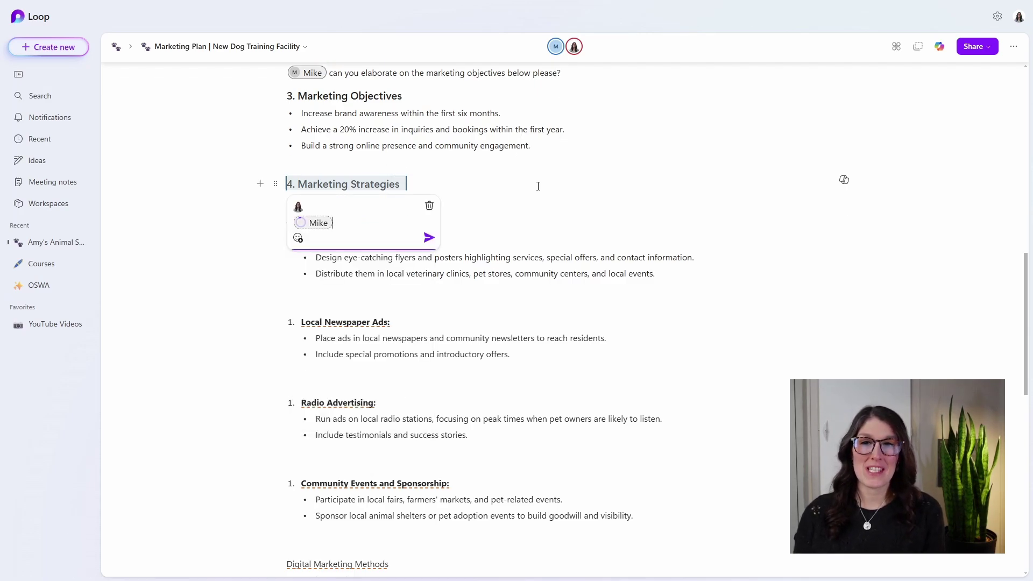
text(have I missed anything?)
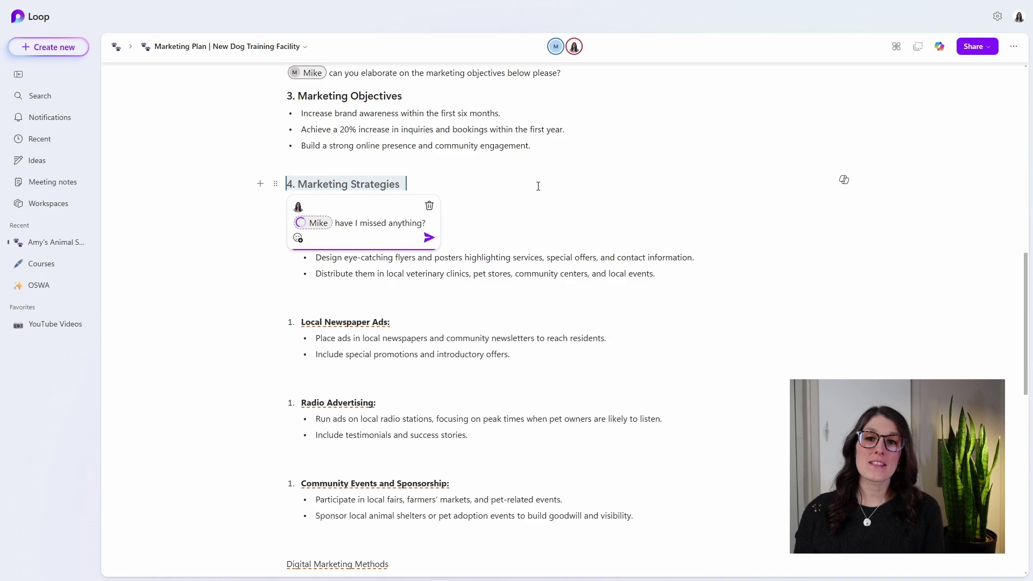
key(Return)
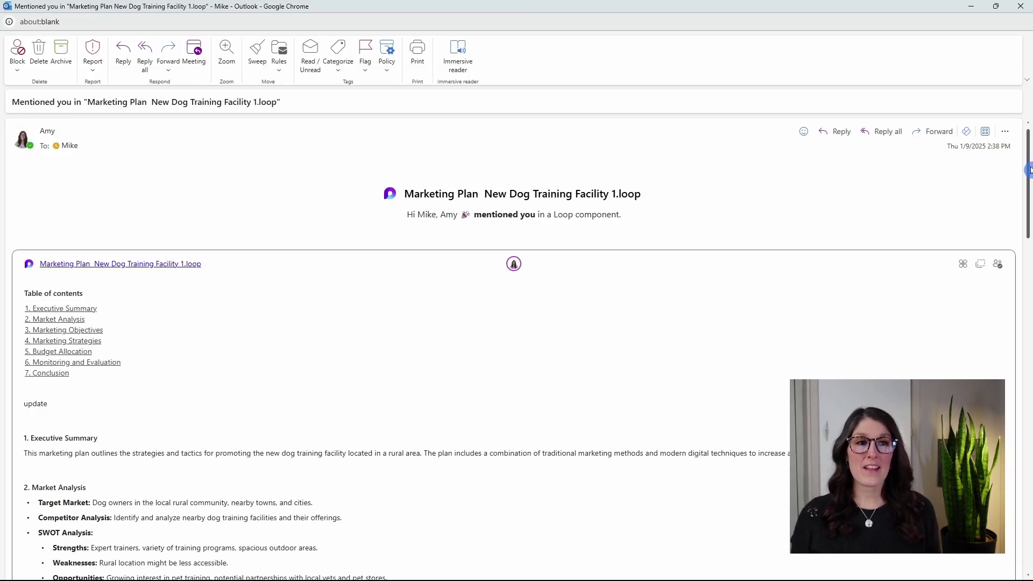
drag(1030, 171, 1029, 320)
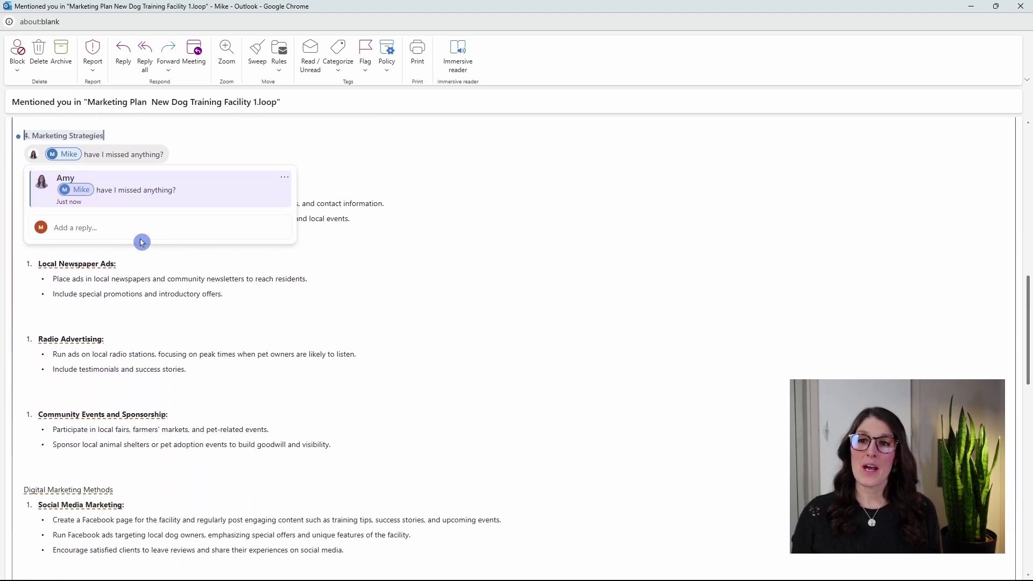
click(126, 225)
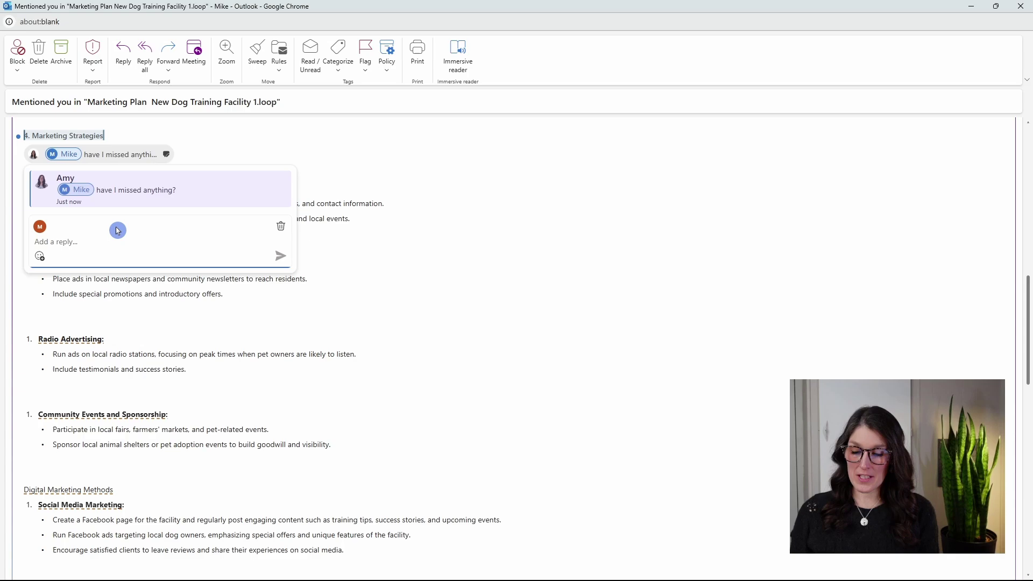
text(looks great to me )
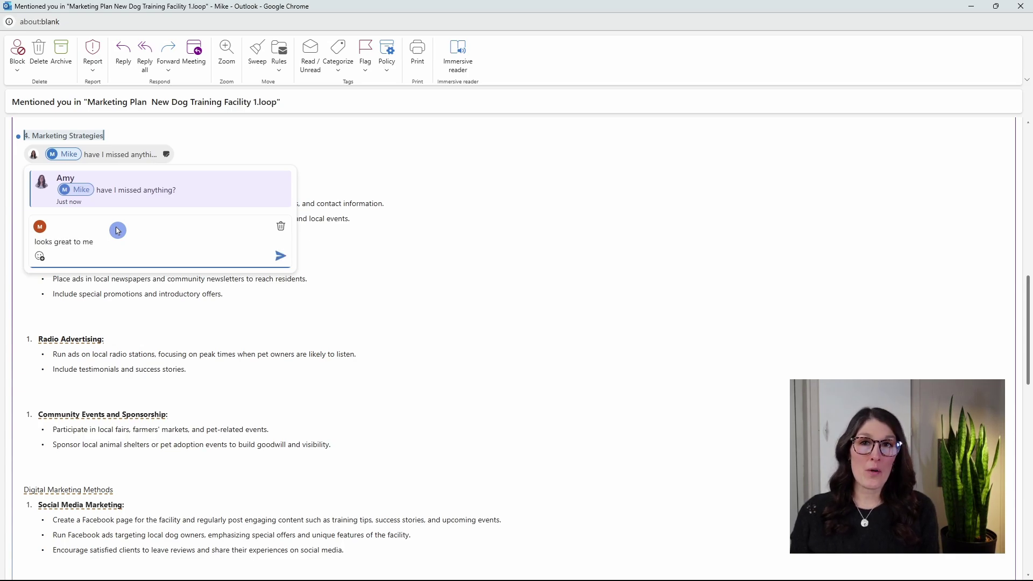
text(@am)
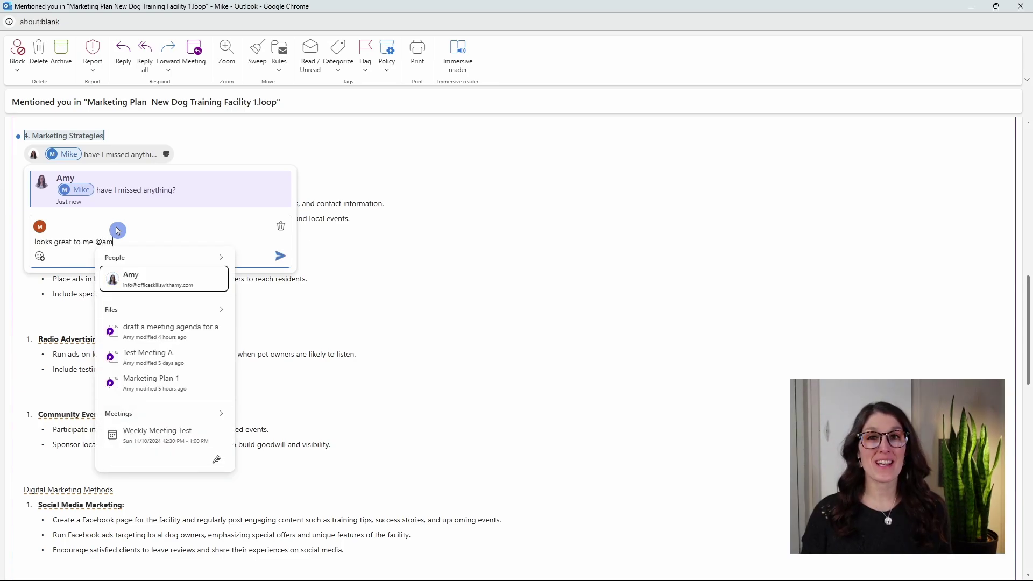
key(Return)
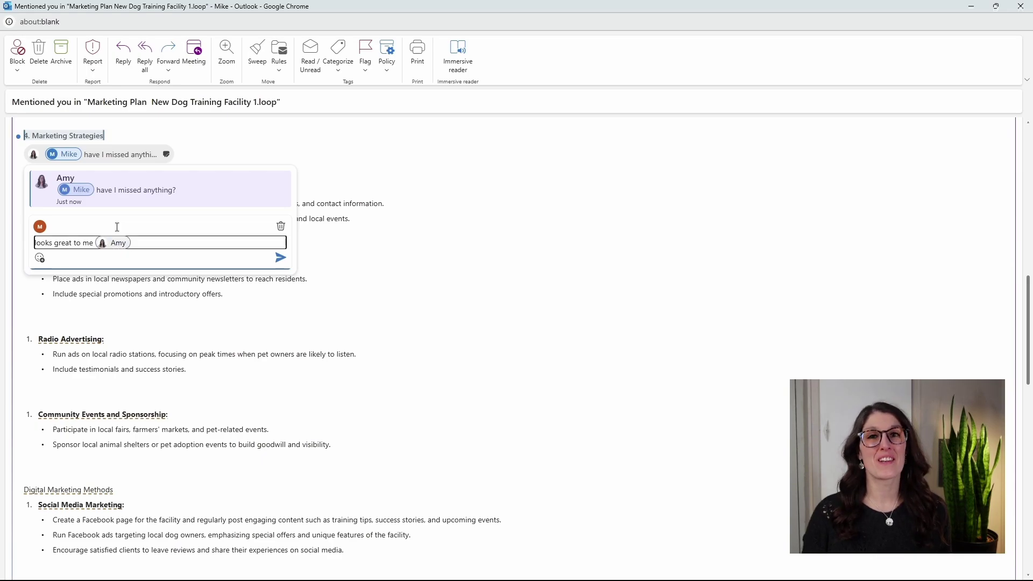
key(Return)
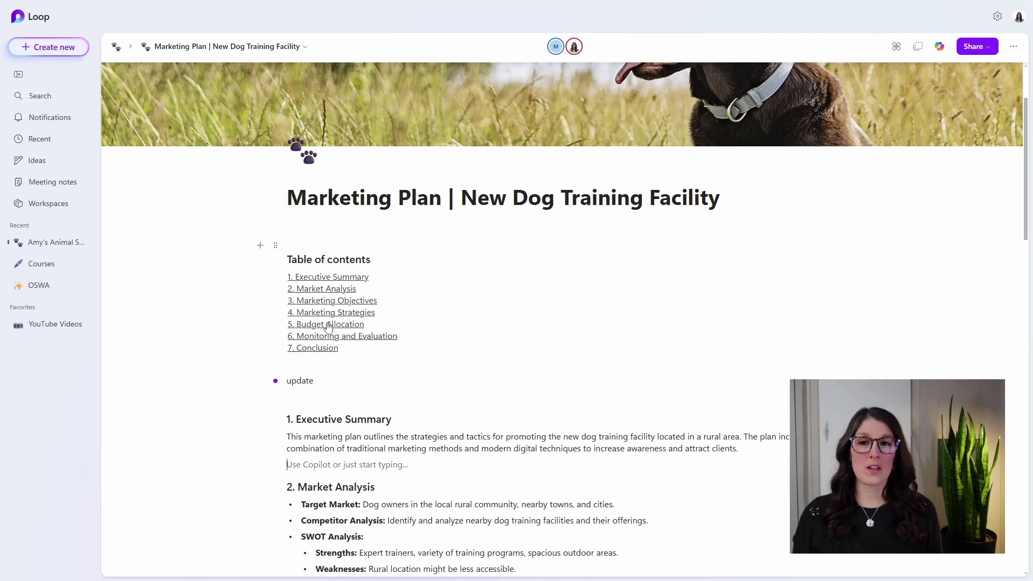
- Turn the Table of contents block into a standalone Loop component from its block menu
click(276, 248)
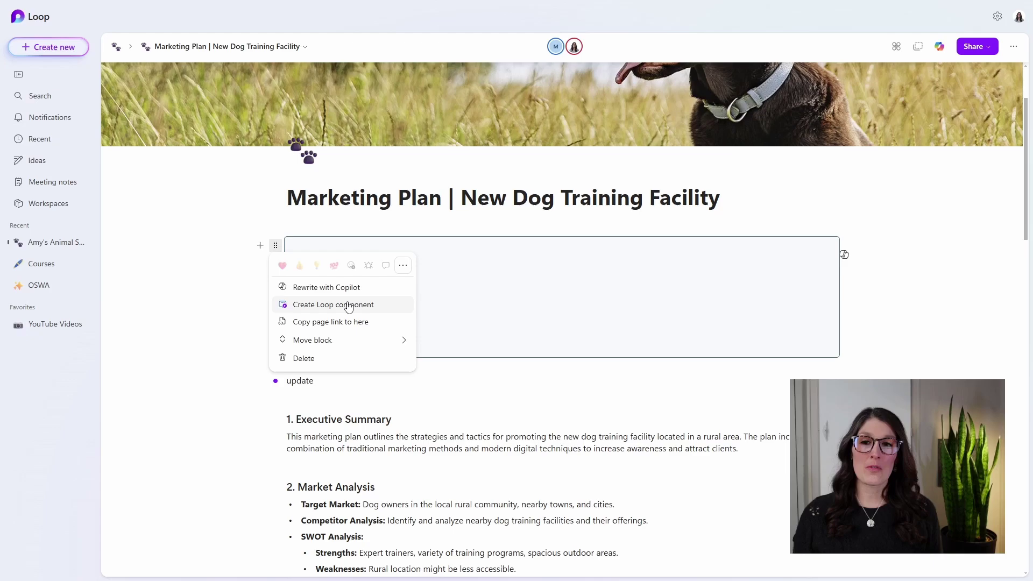
click(349, 305)
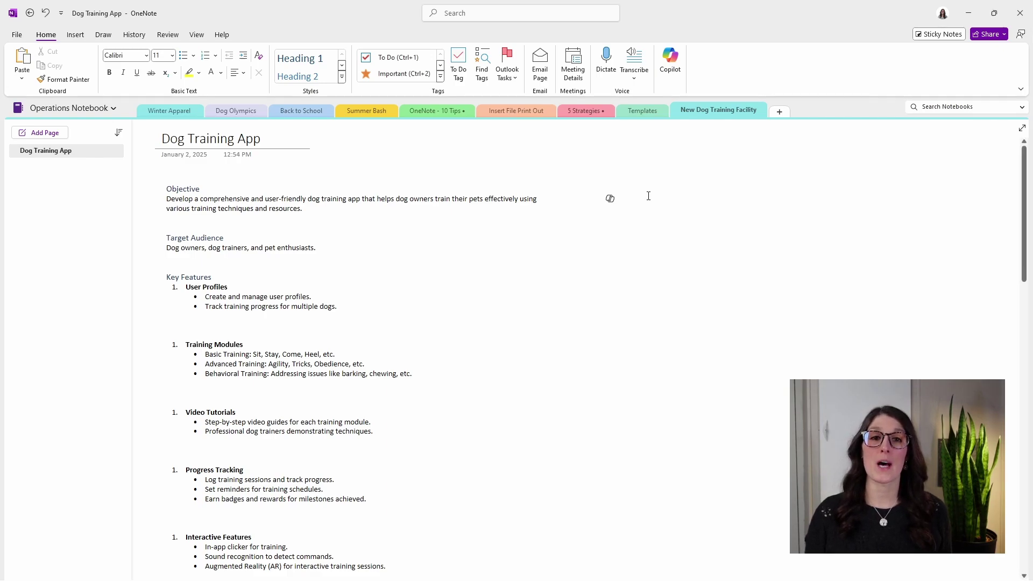
- Paste the page title Dog Training App Code and list the Loop Components available to insert
key(ctrl+v)
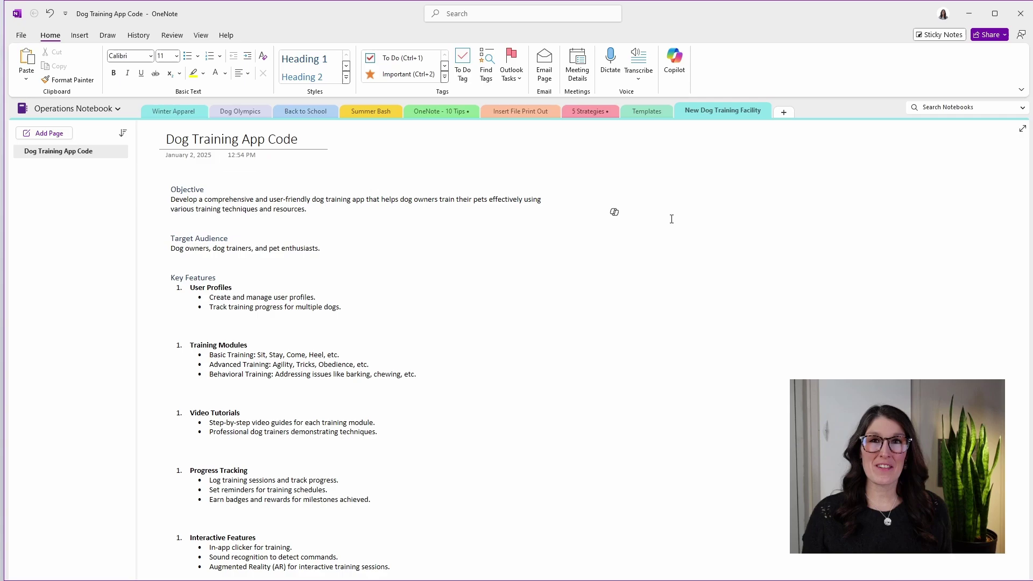
click(79, 35)
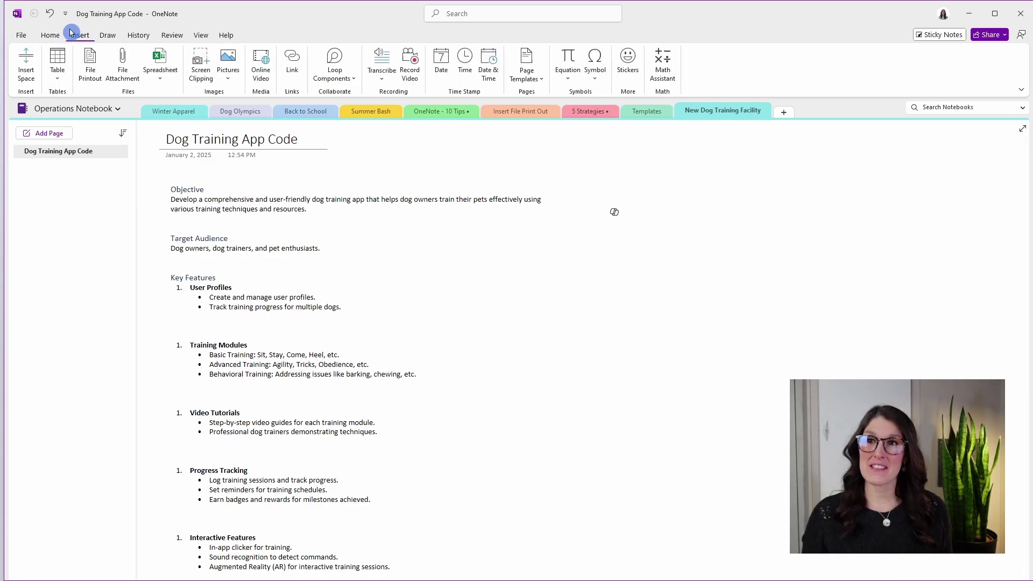
click(339, 78)
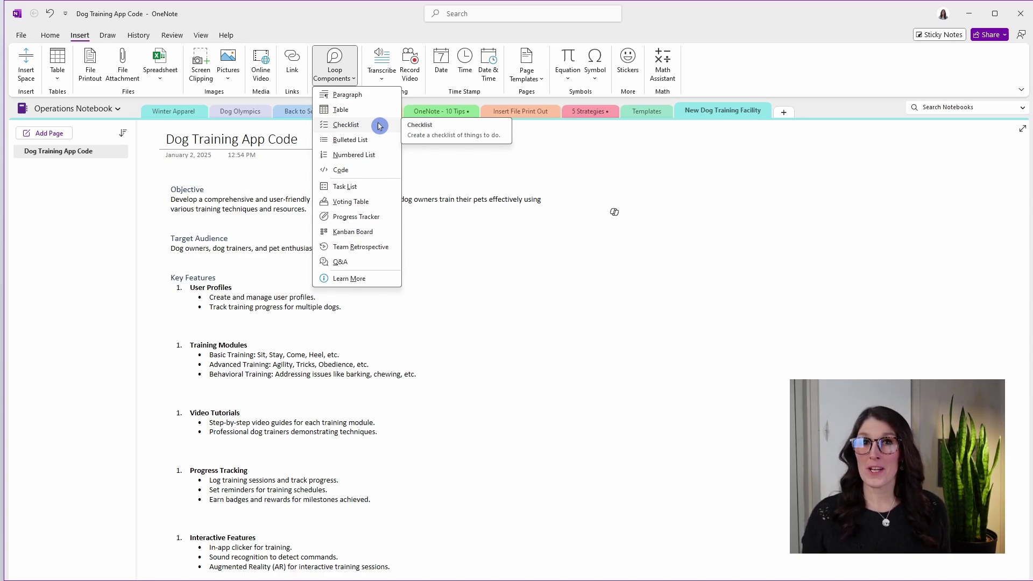
- Insert a Loop code component in OneNote with a 'checklist' checklist item, then copy the component
click(355, 169)
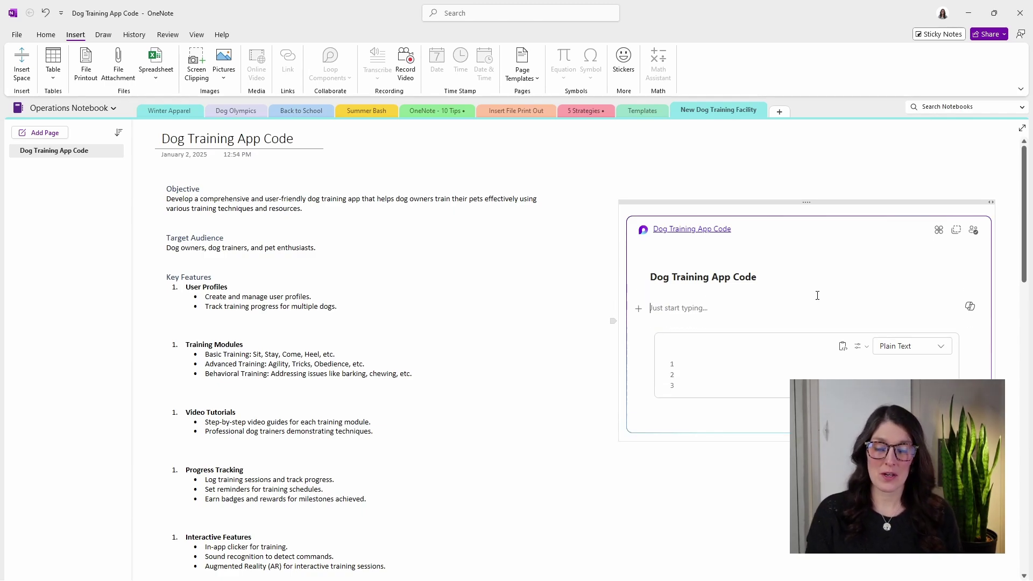
text(/)
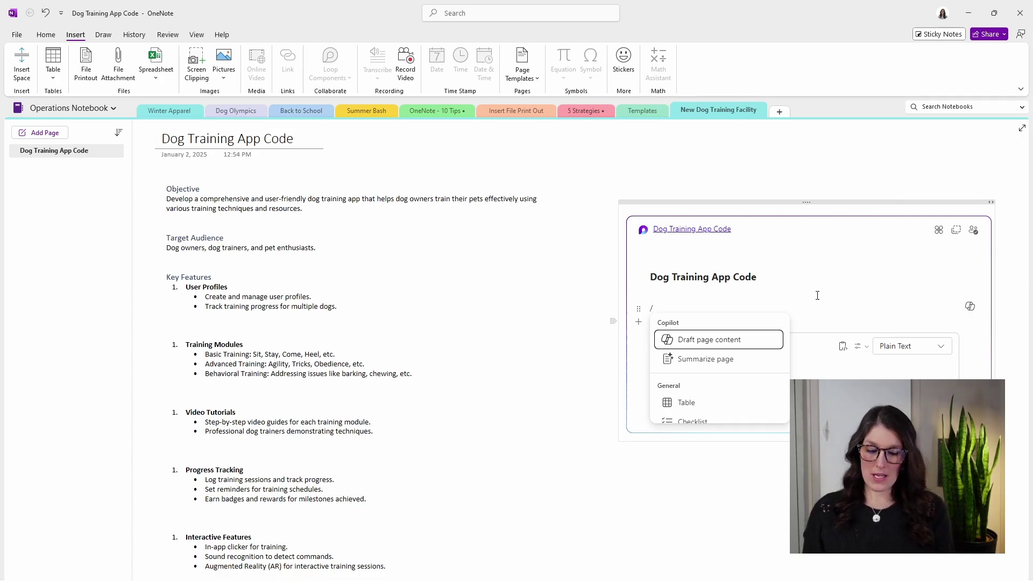
text(checklist)
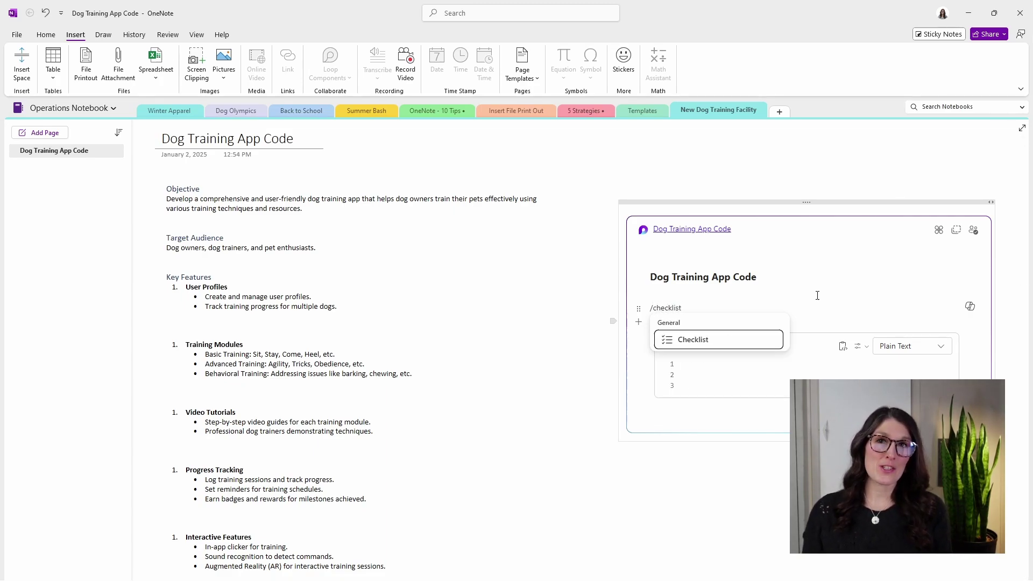
key(Return)
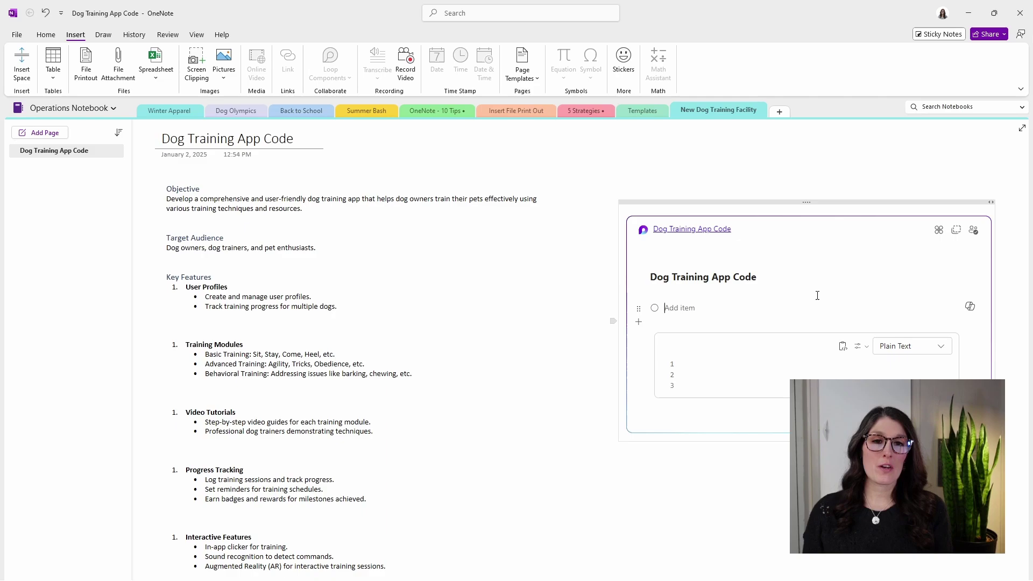
text(checklist)
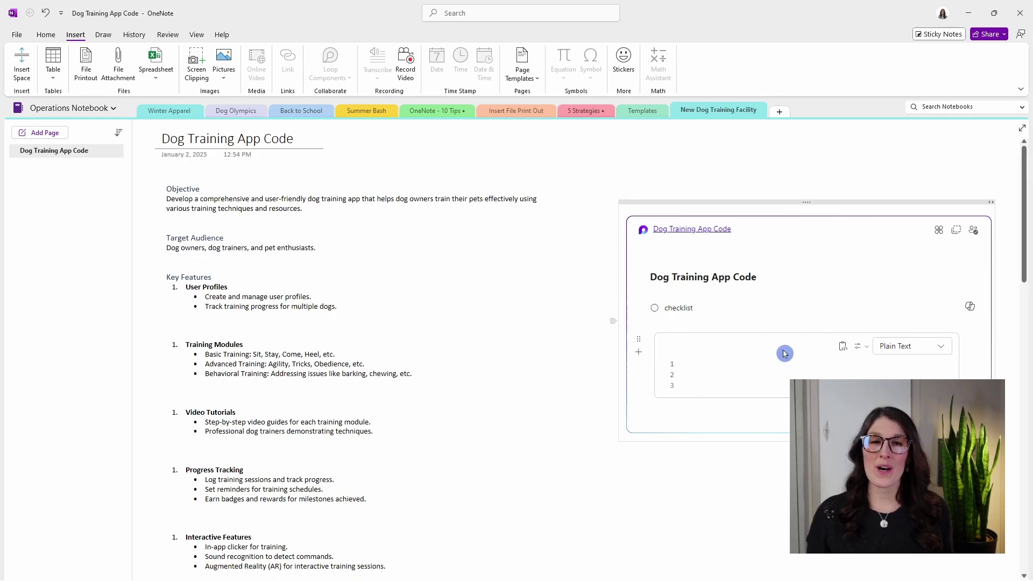
click(957, 232)
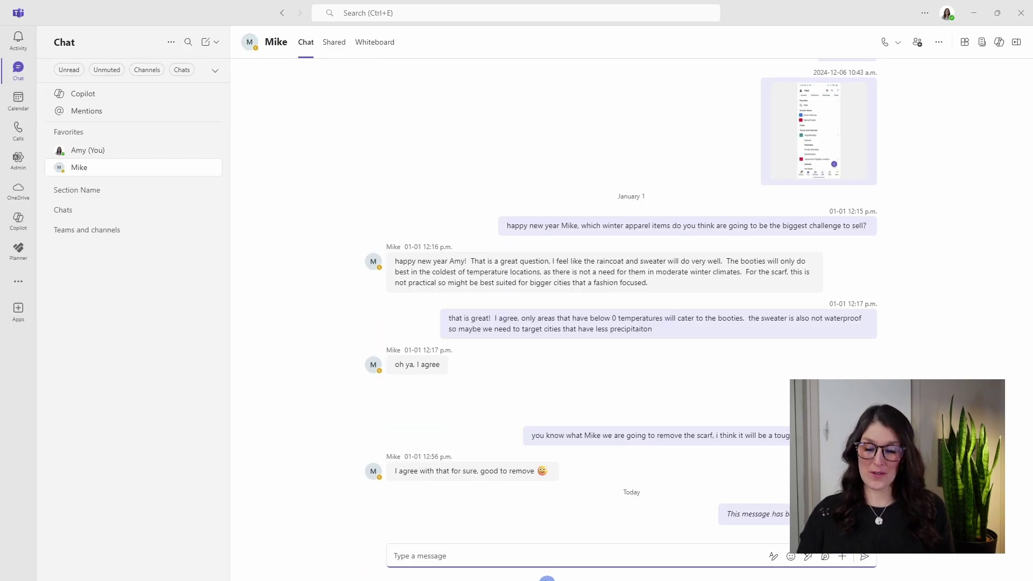
- Send the copied Loop component in the Teams chat and type 'update' in its code block
key(ctrl+v)
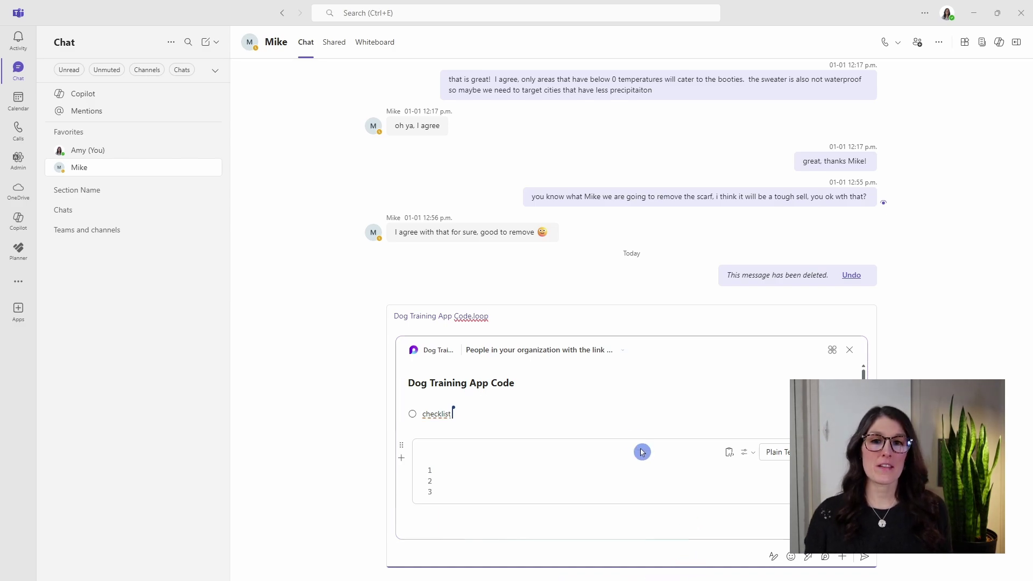
key(Escape)
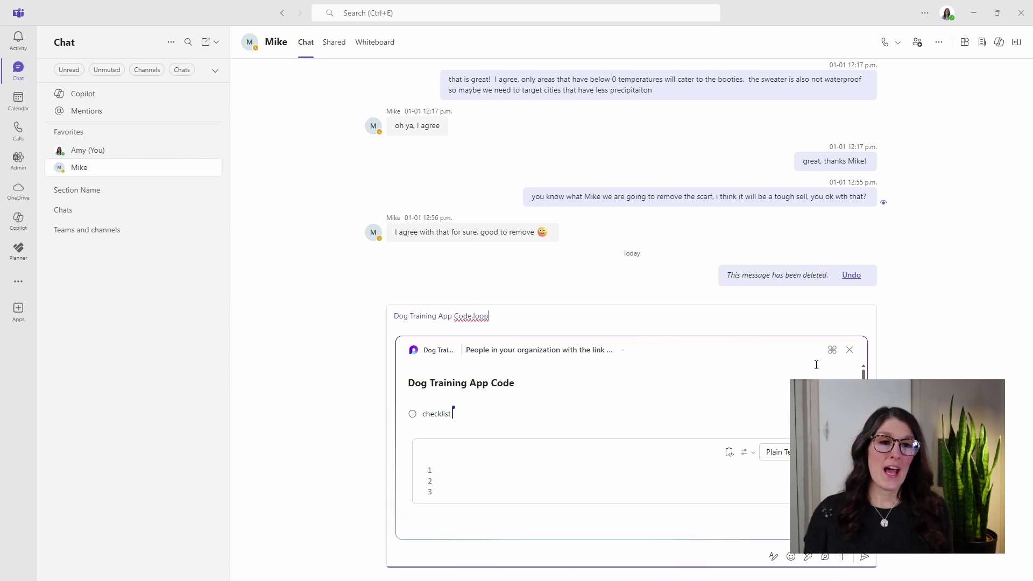
click(865, 557)
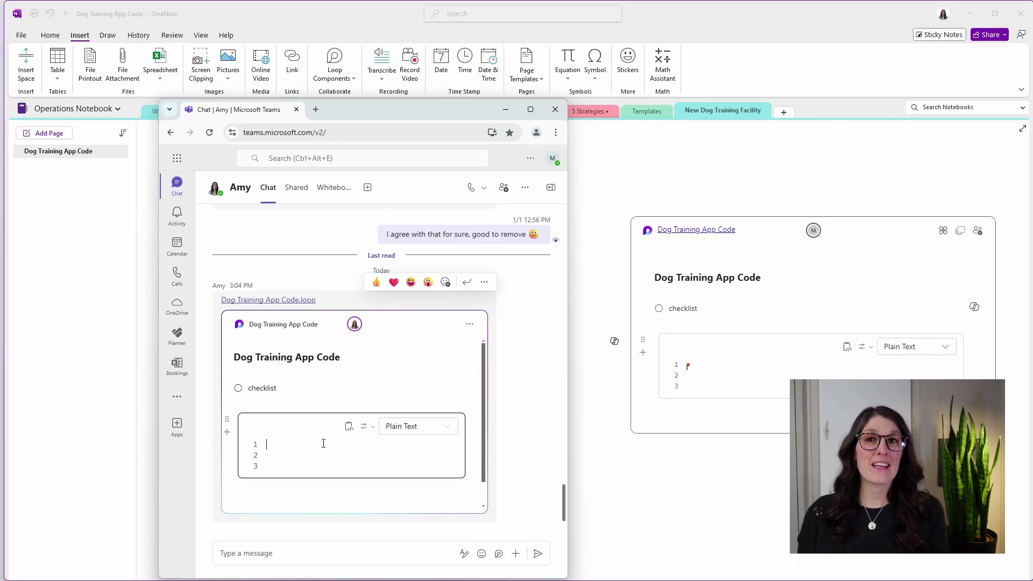
text(update)
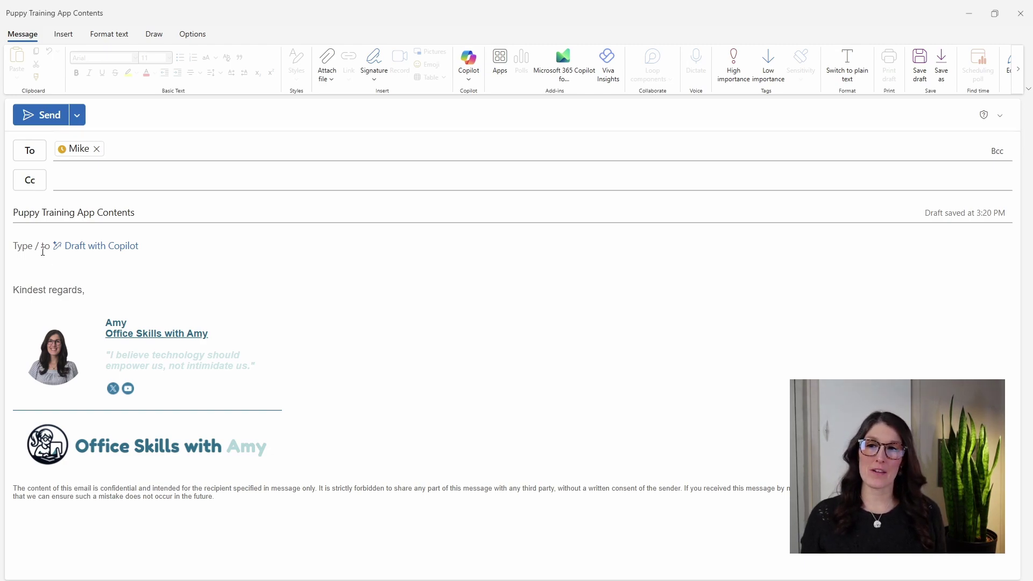
click(34, 225)
click(15, 216)
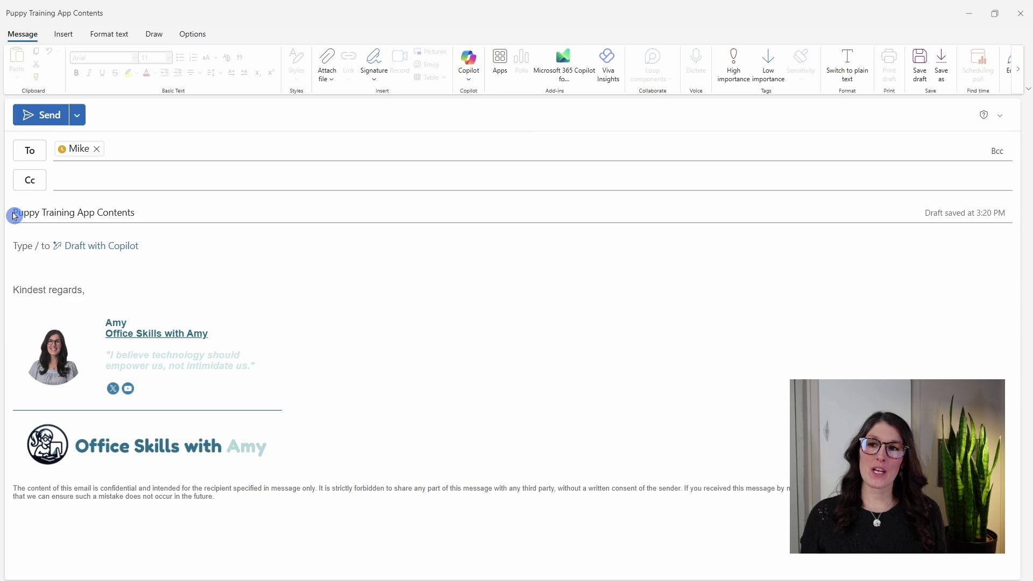
drag(14, 216, 149, 216)
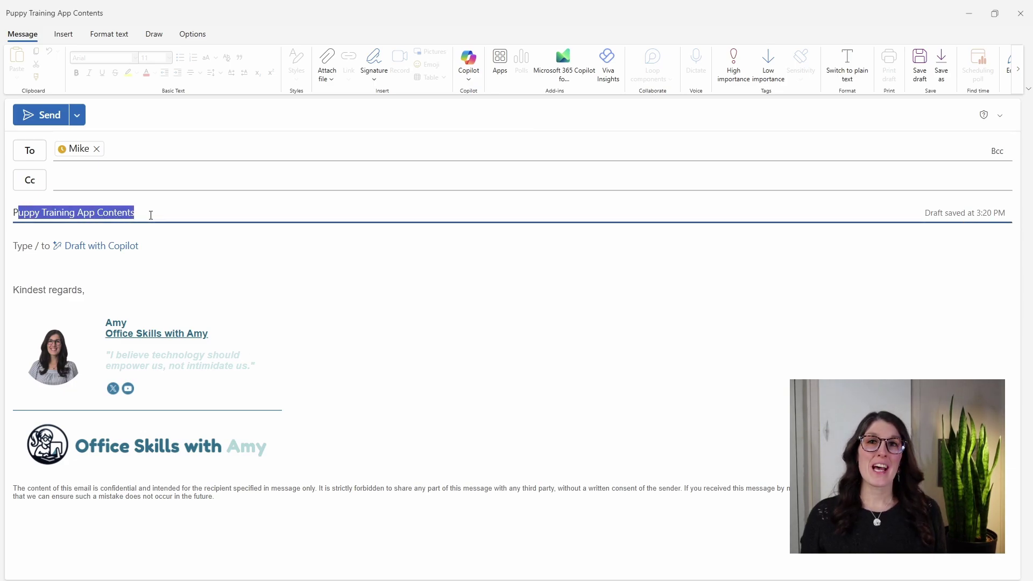
click(151, 215)
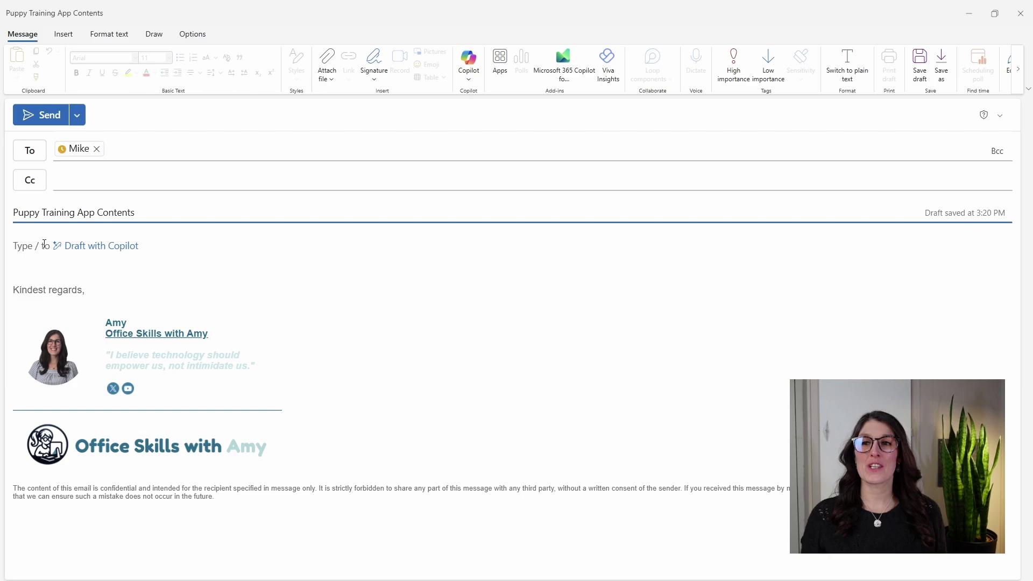
click(27, 252)
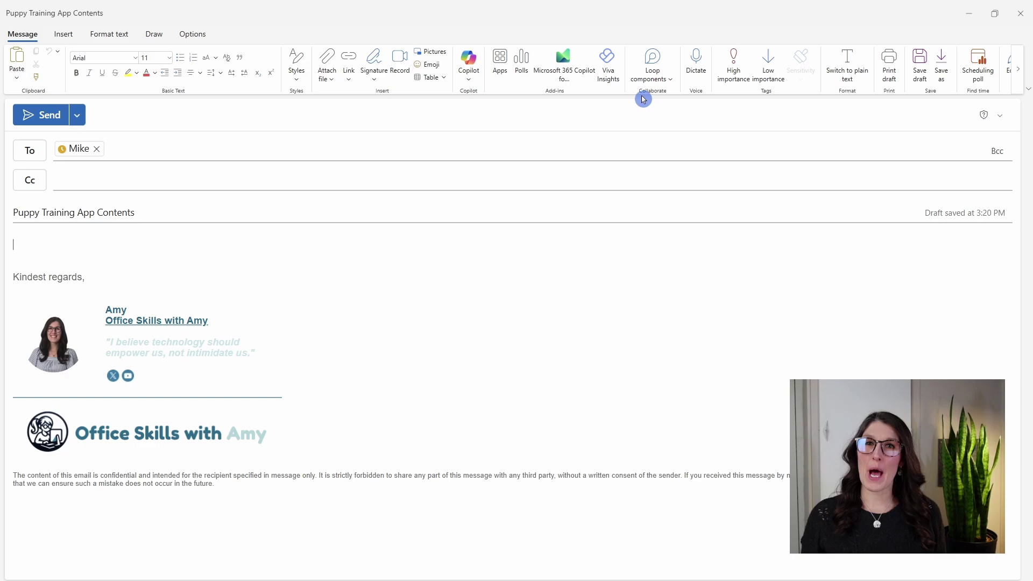
- Insert a Loop table into the 'Puppy Training App Contents' email and send it
click(669, 79)
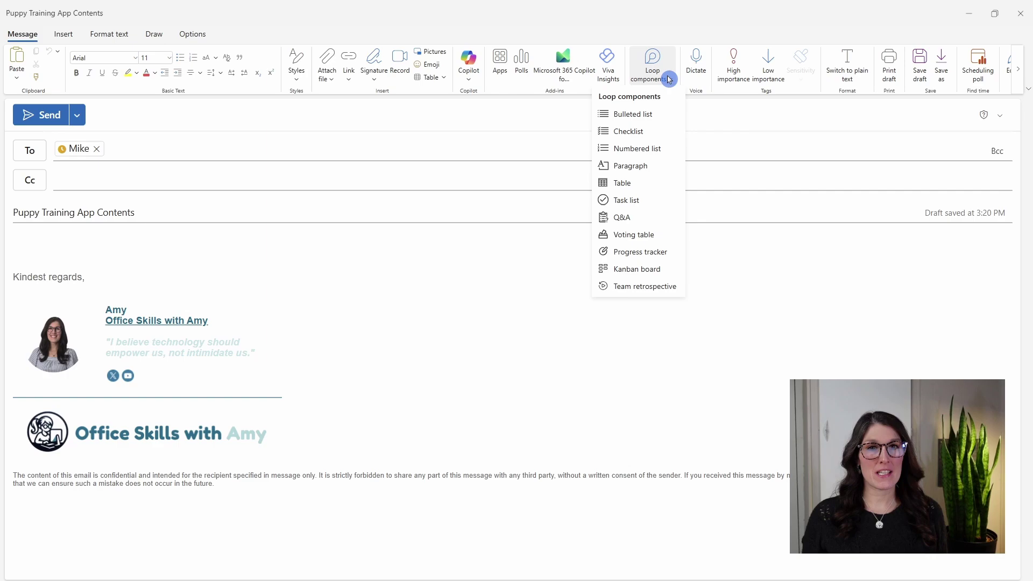
click(633, 182)
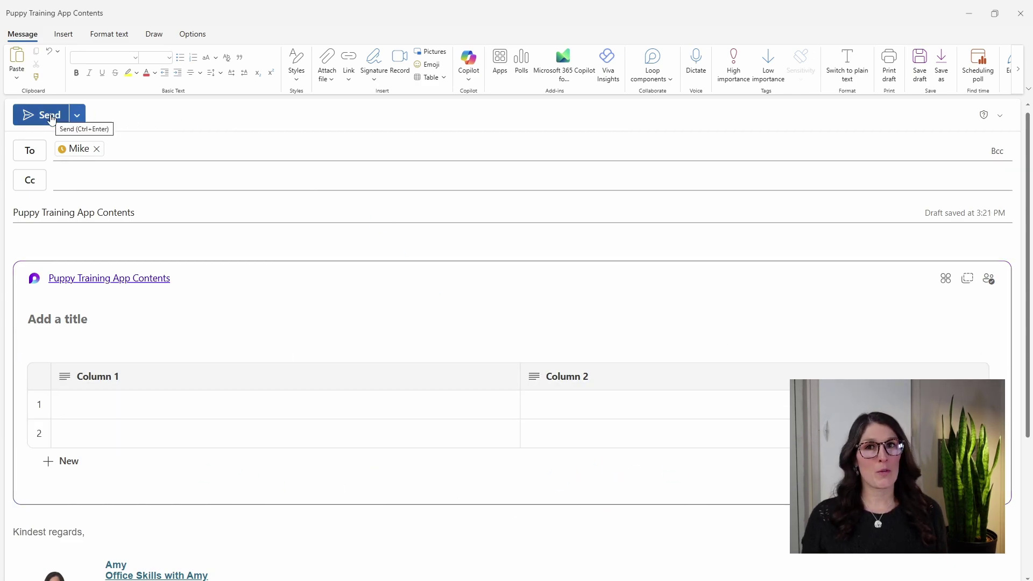
click(52, 117)
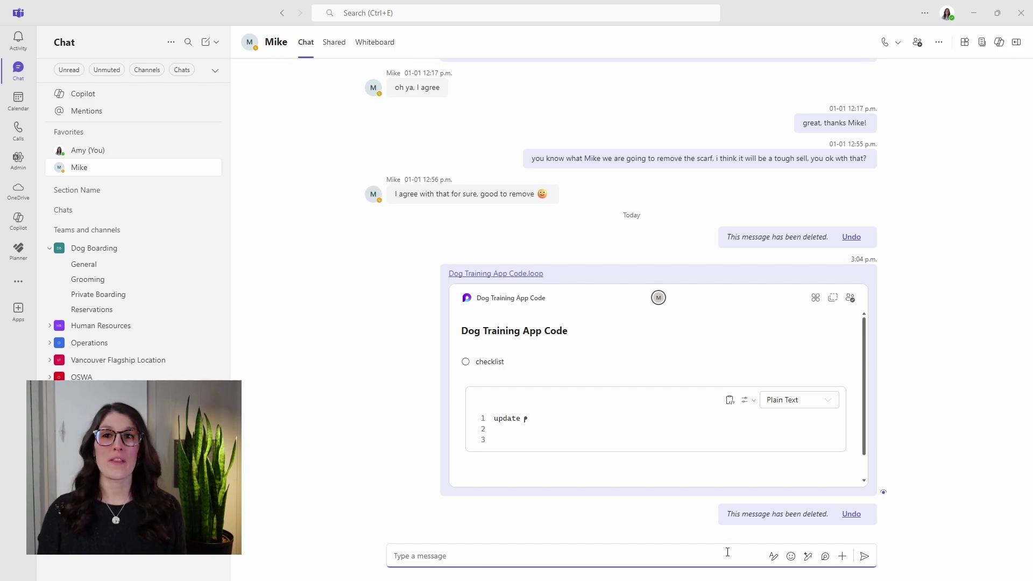
- Send a Loop paragraph titled 'Loop Component Title IMPORTANT' in the Teams chat
click(825, 557)
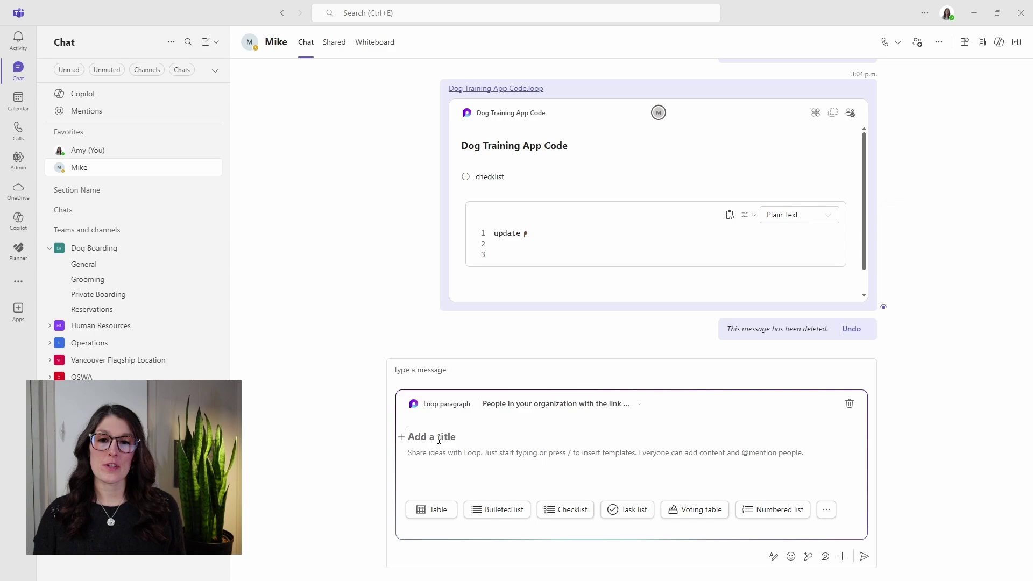
key(ctrl+v)
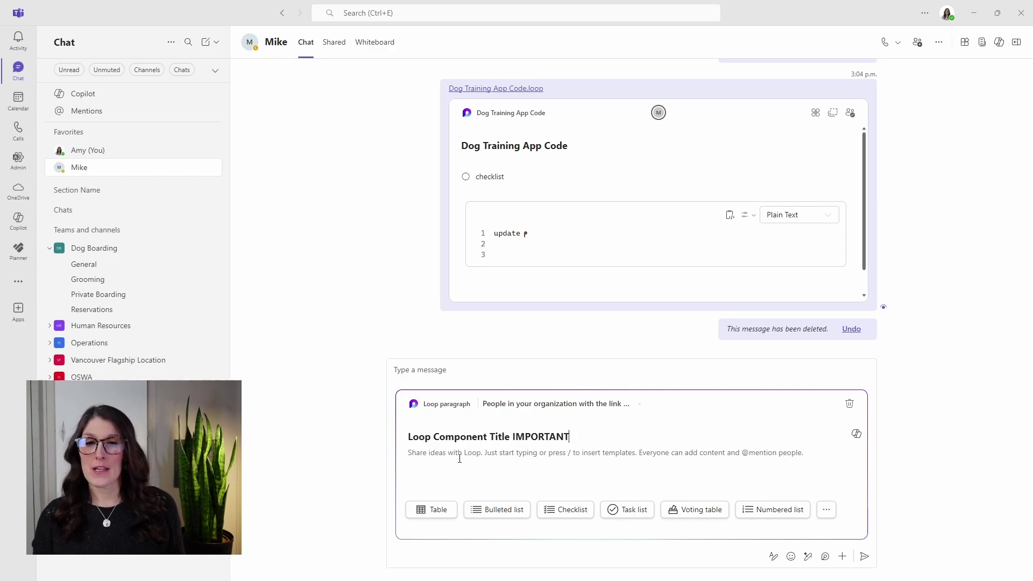
click(865, 557)
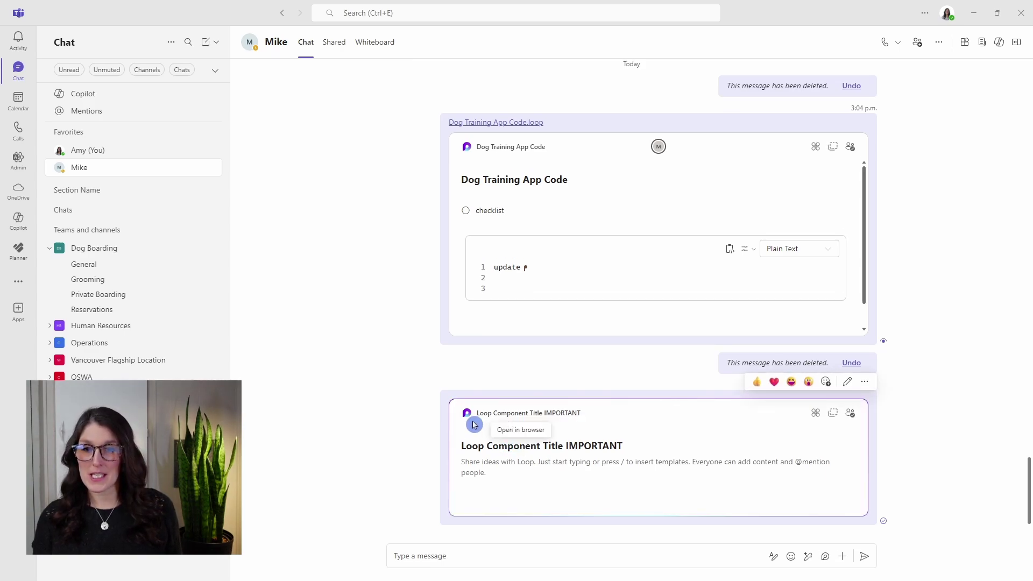
click(576, 425)
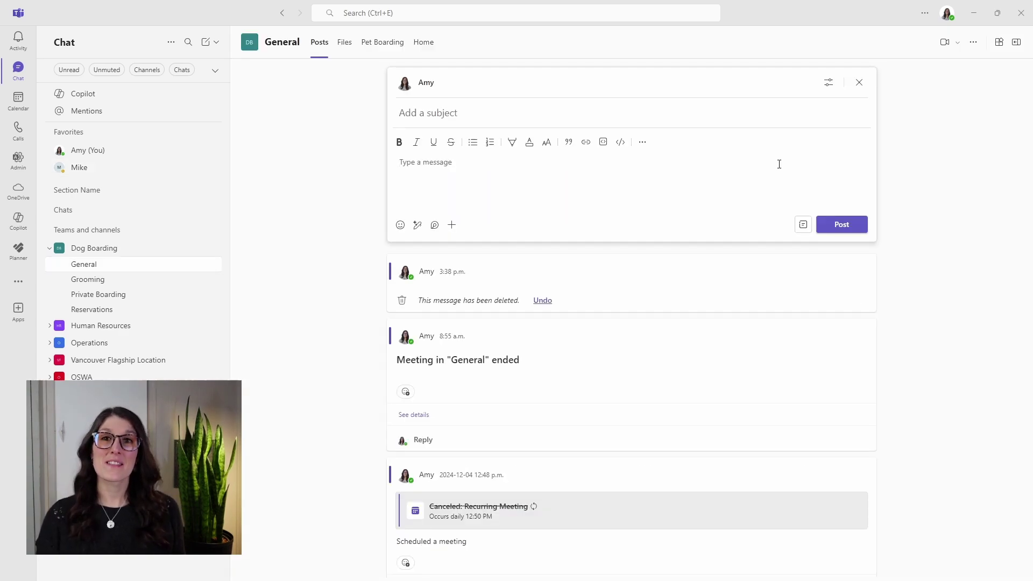
- Drop a Loop progress tracker on the whiteboard right of the Social Promotions notes and select it
click(435, 225)
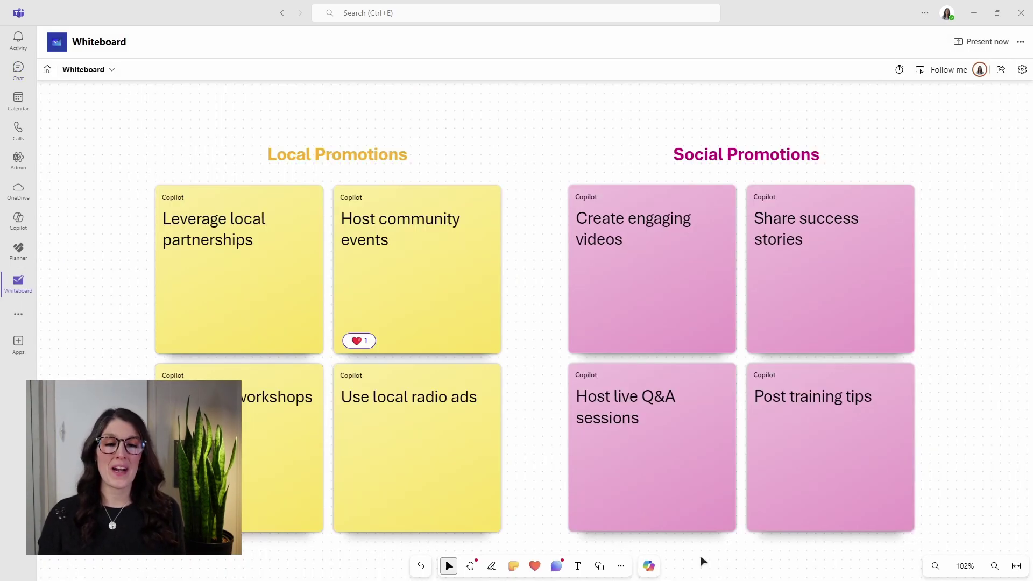
click(621, 566)
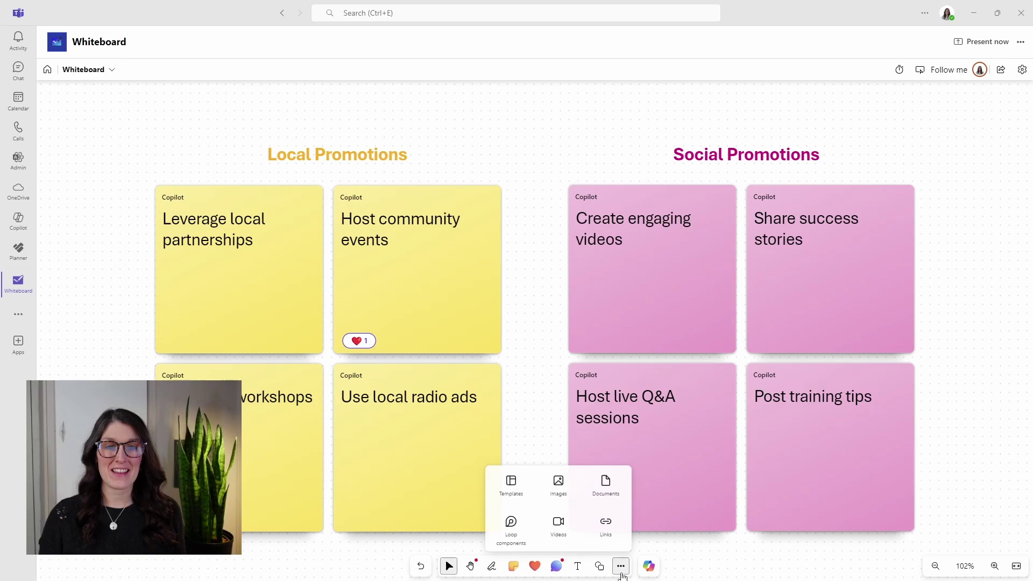
click(518, 530)
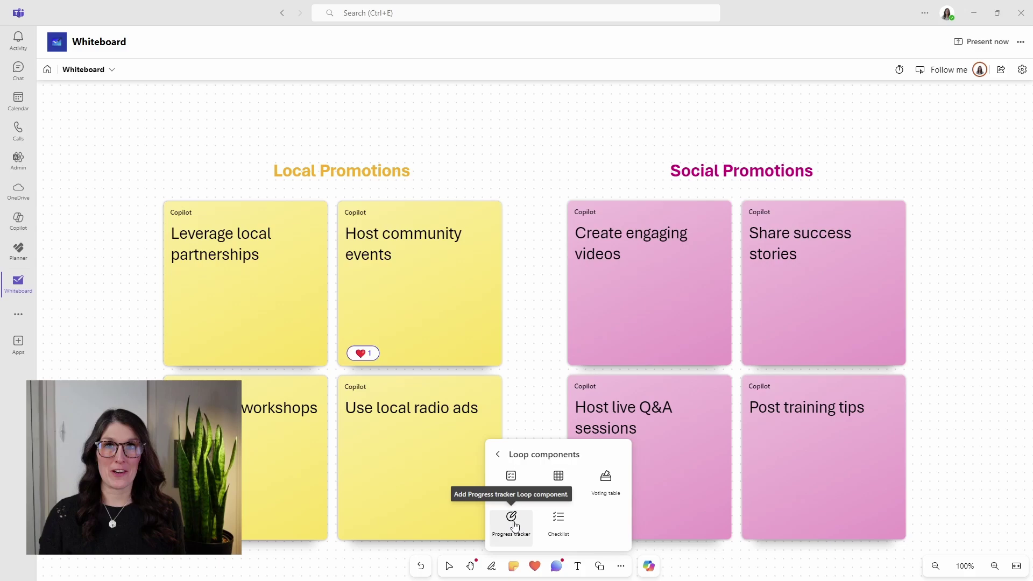
click(514, 525)
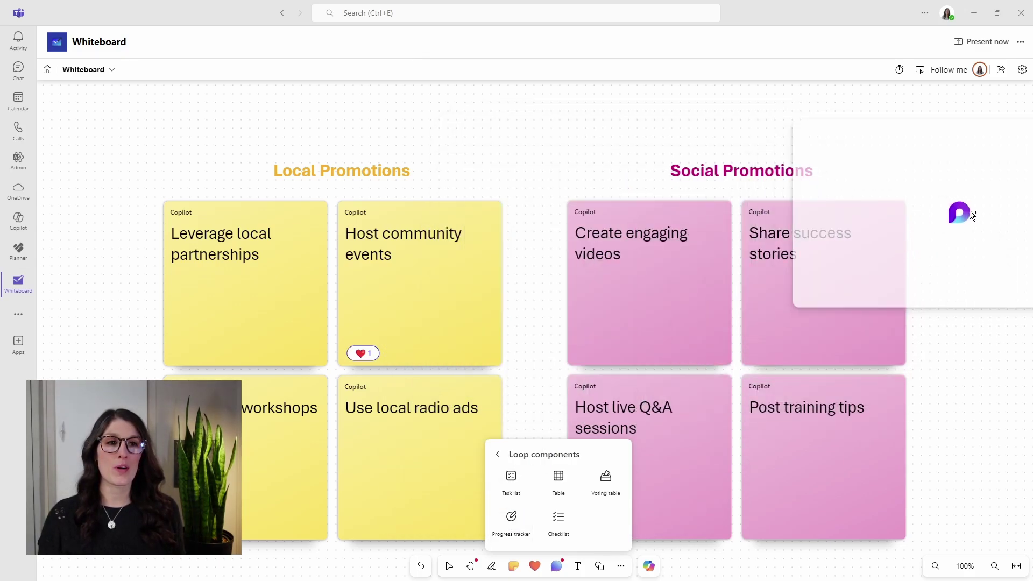
click(977, 223)
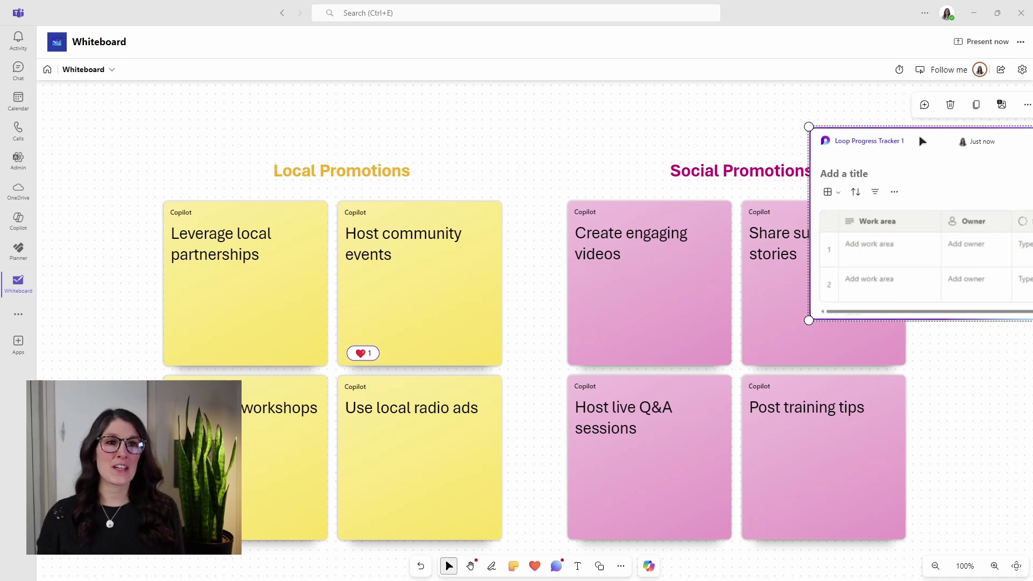
click(984, 179)
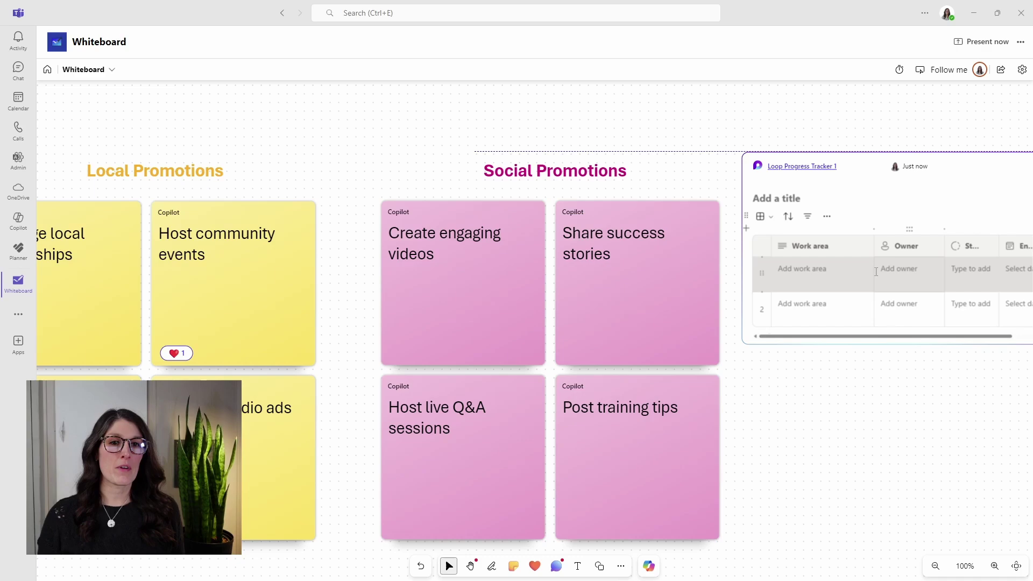
click(868, 175)
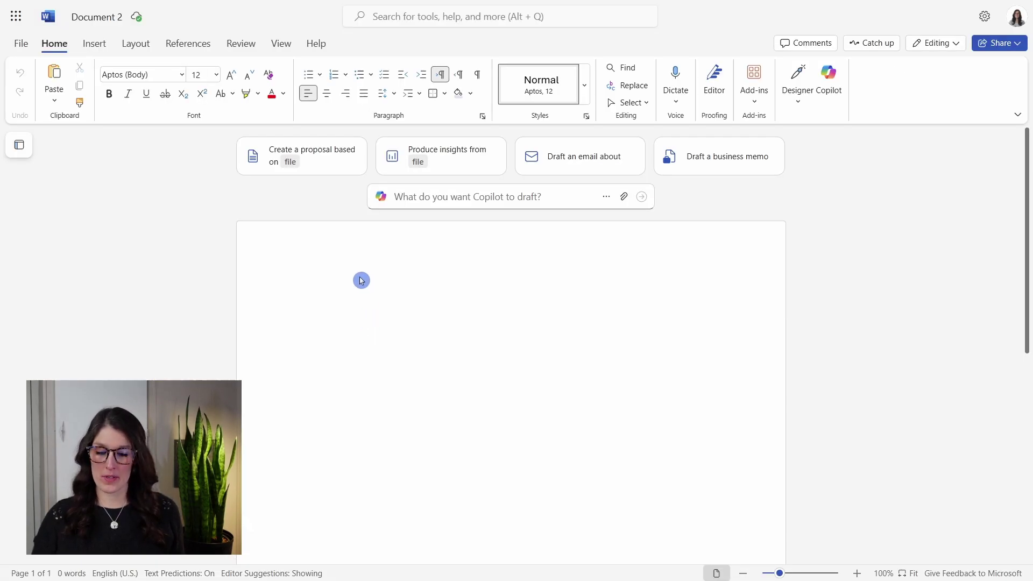
- Paste the 'Loop Progress Tracker 1' link into Document 2 and open it in Loop
text(Loop Progress Tracker 1)
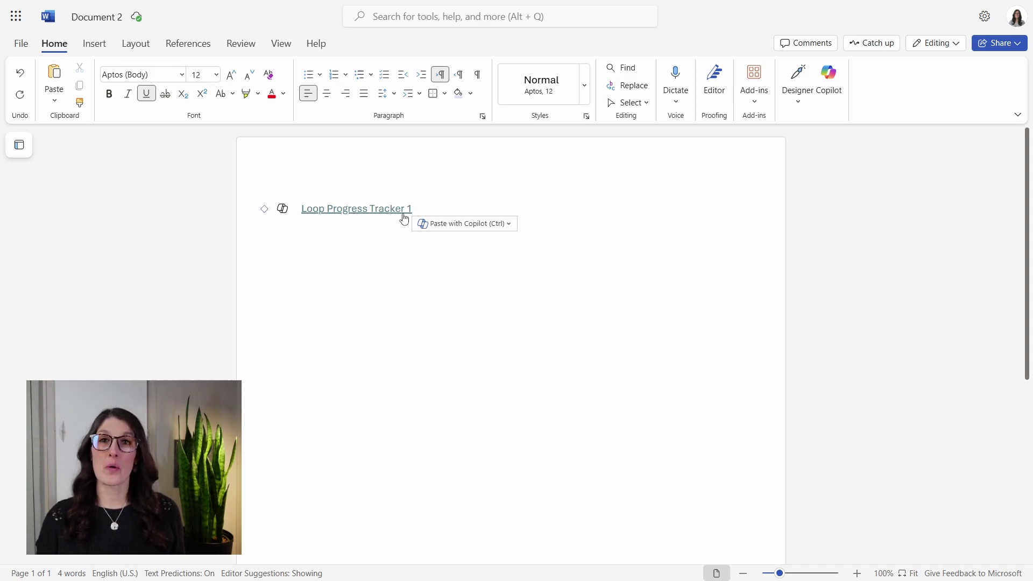
mouse_move(383, 218)
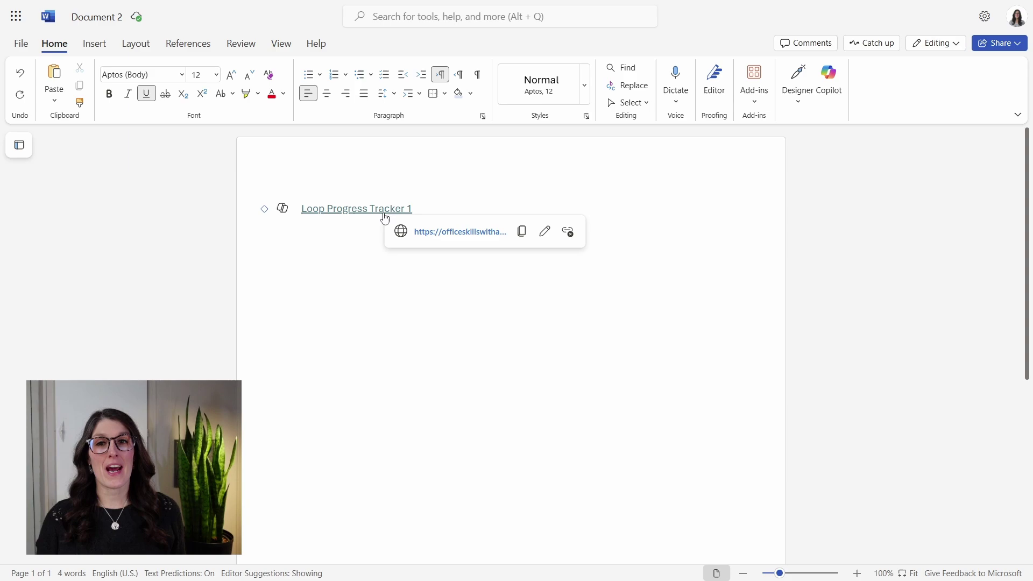
click(467, 236)
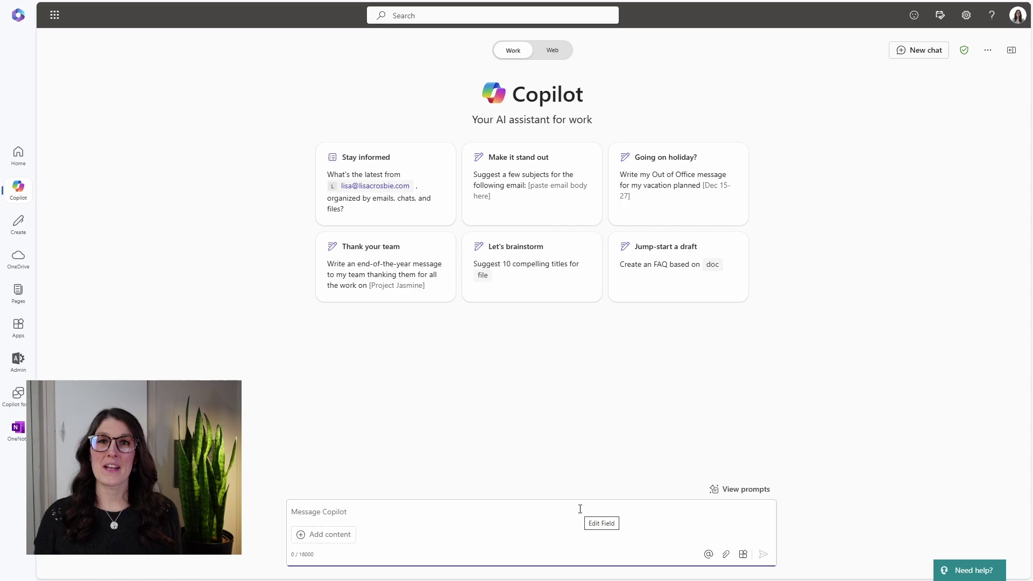
- Ask Copilot for a winter apparel post-launch review agenda based on last week's conversations
text(draft a meeting agenda for a post launch review of our winter apparel line. include highlights from conversations last week.)
key(Return)
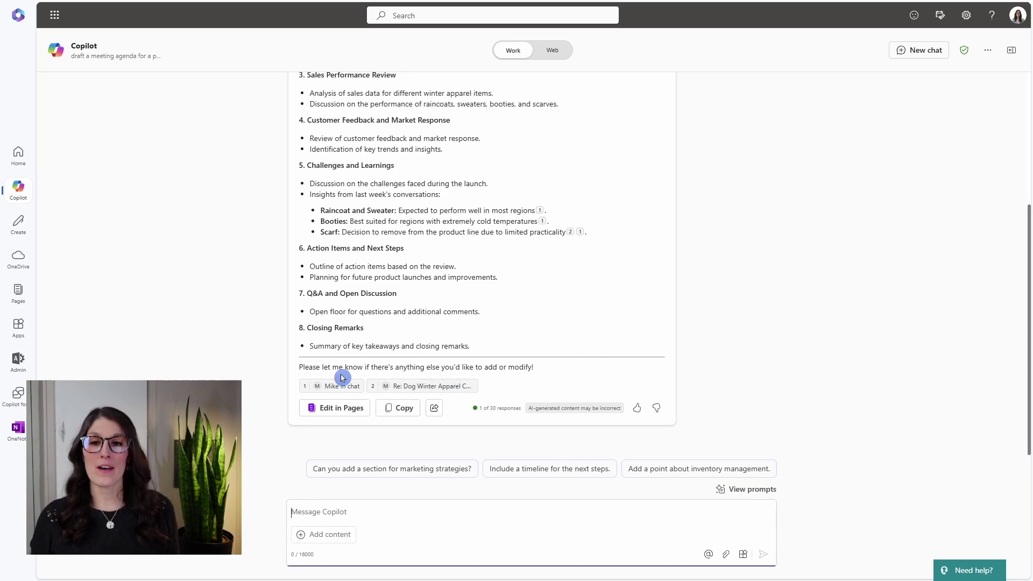
click(536, 387)
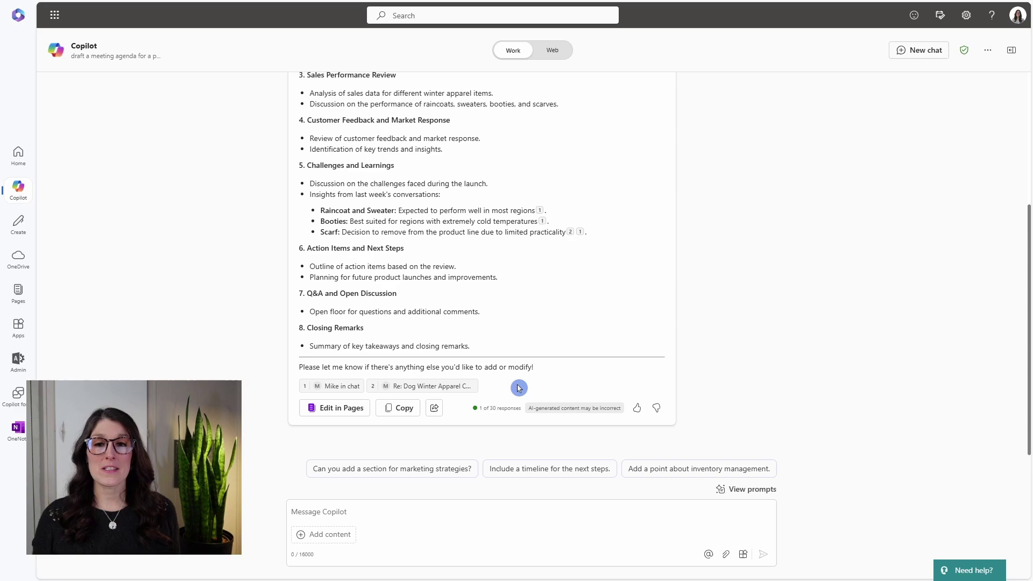
- Open the agenda as a page, add a teammate mention with 'help me with the agenda', and copy the component
click(368, 410)
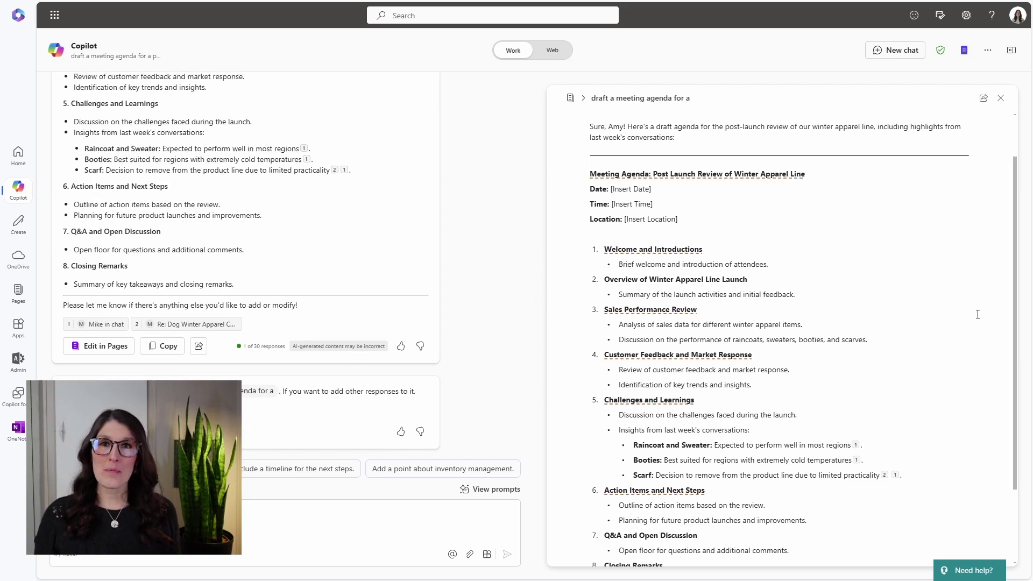
click(715, 137)
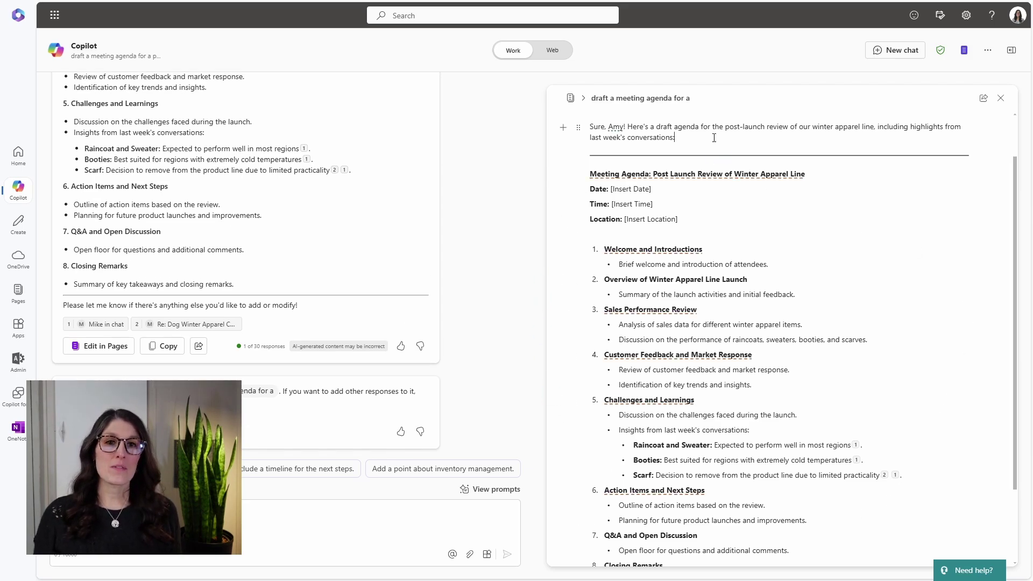
key(Return)
text(@)
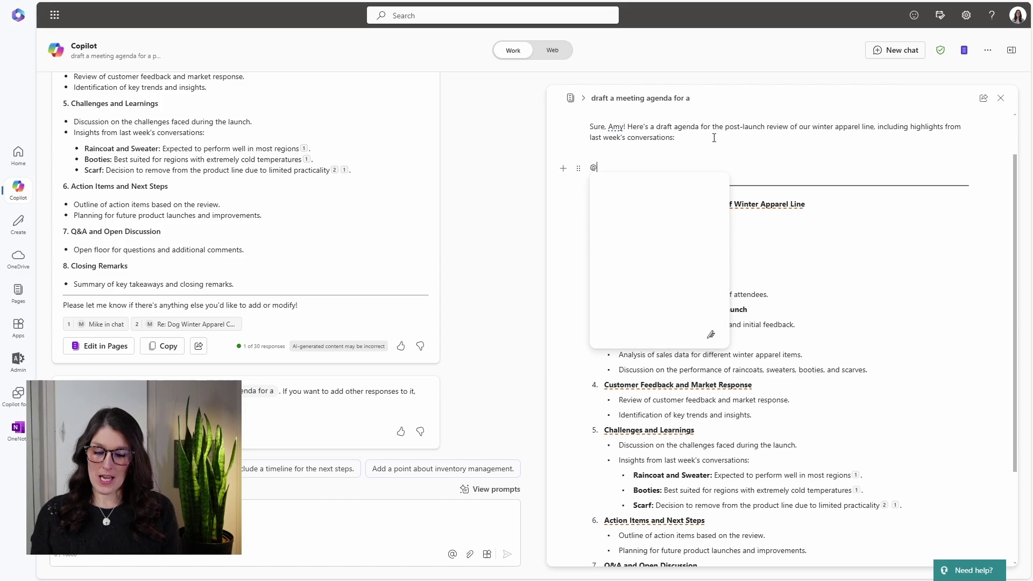
text(mike)
key(Return)
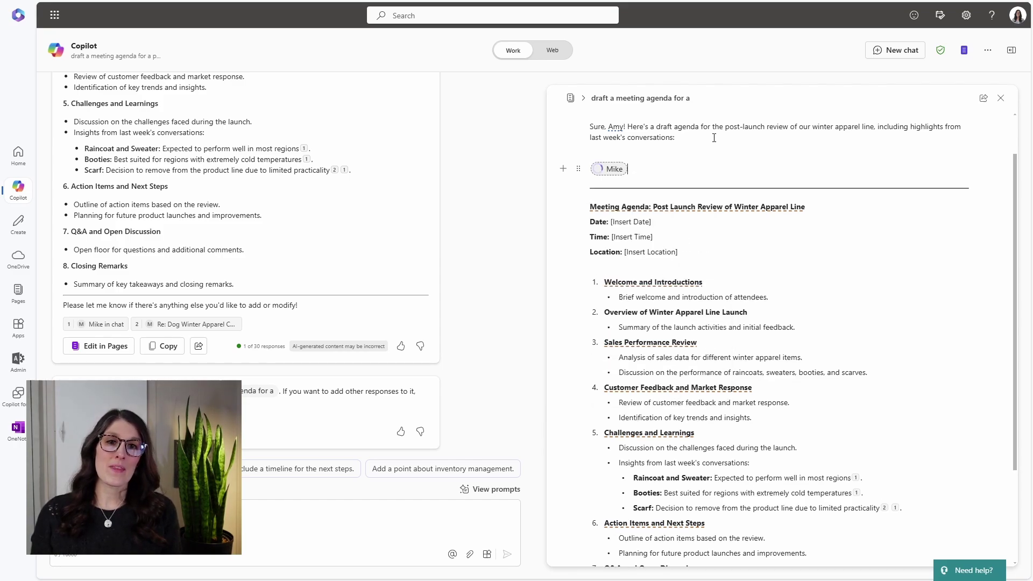
text(help)
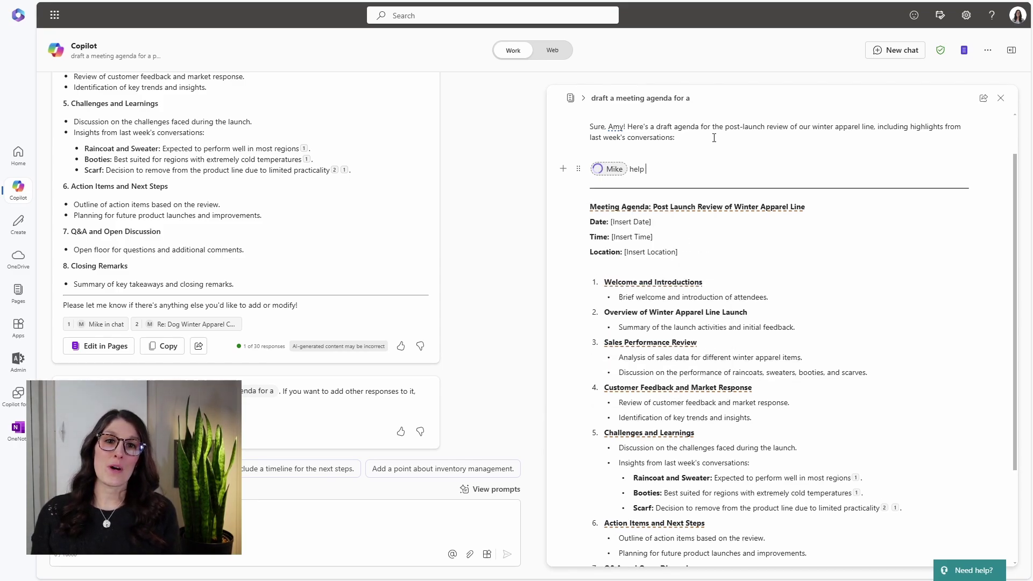
text( me with the agenda)
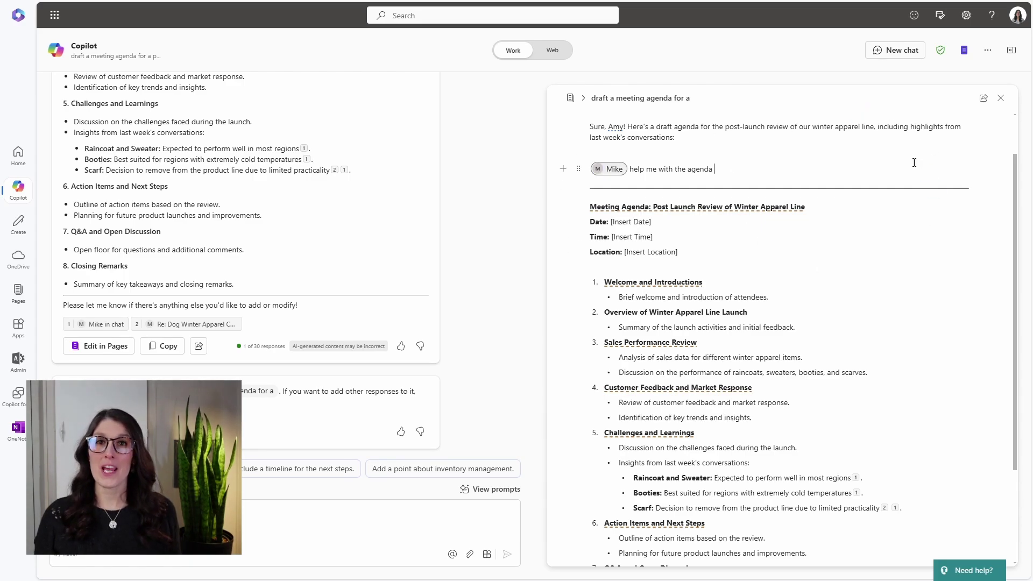
click(983, 99)
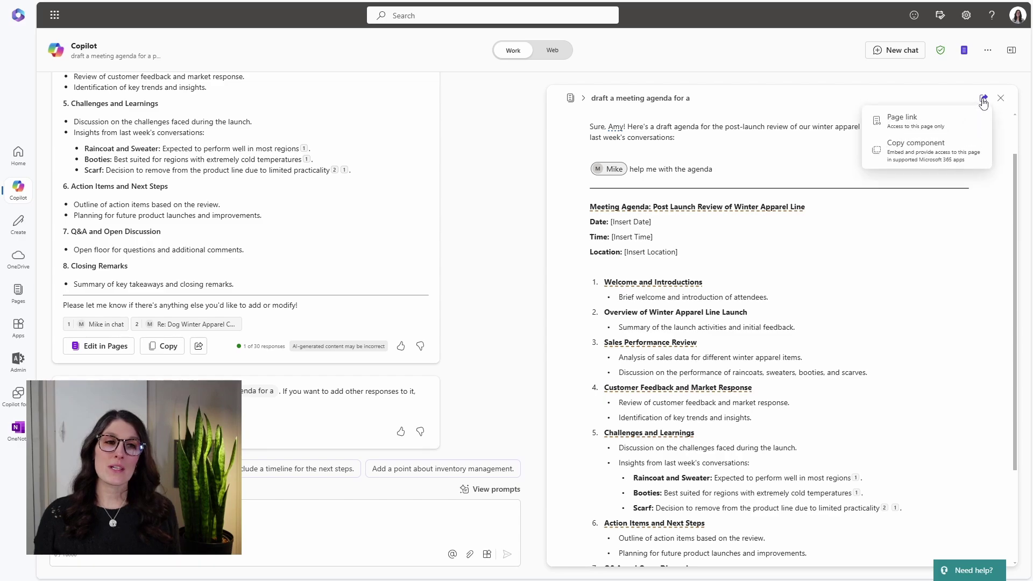
click(954, 154)
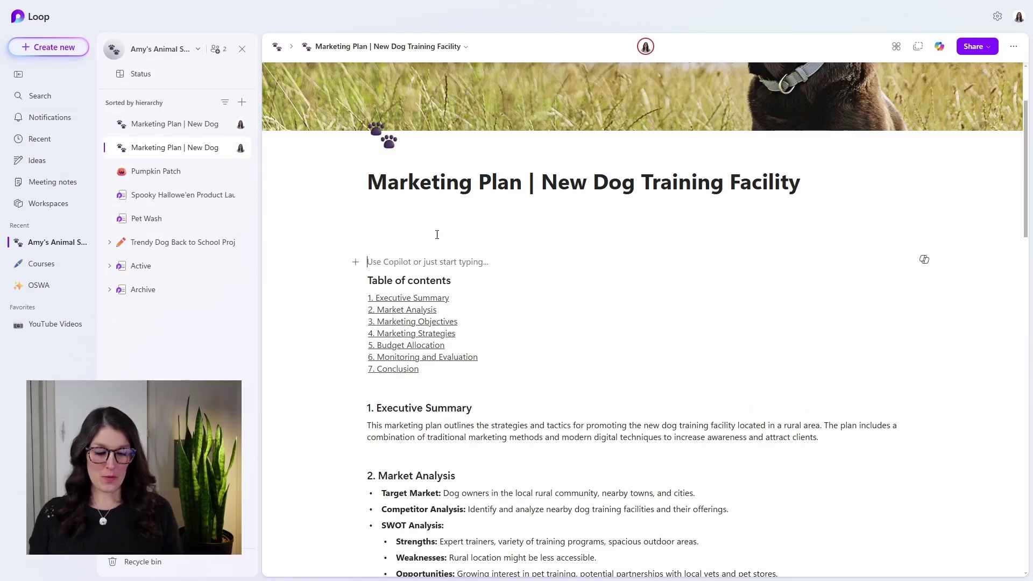
- Insert the 'Basic - Business Plan' Planner board at the top of the Marketing Plan page using /planner
text(/)
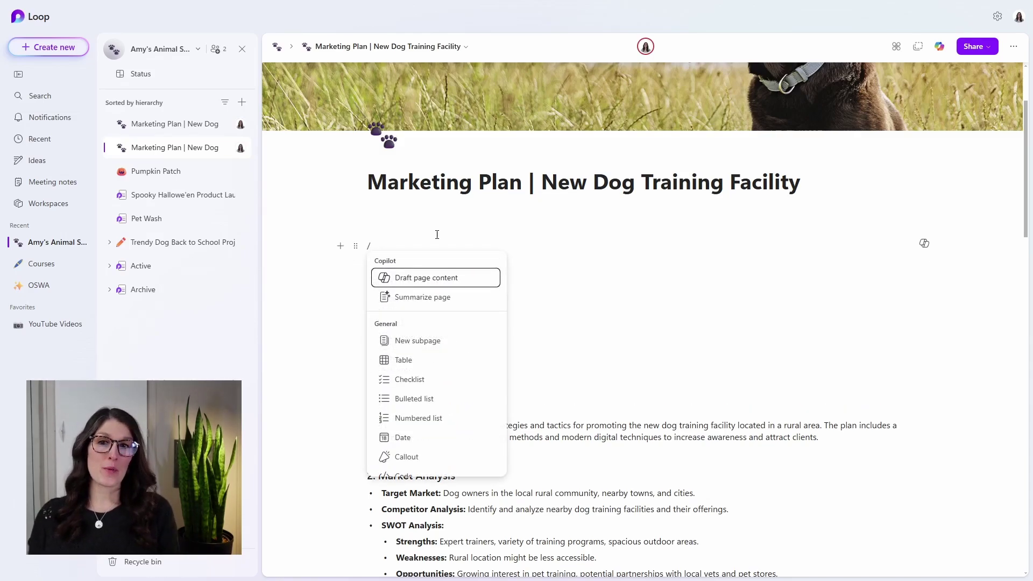
text(planner)
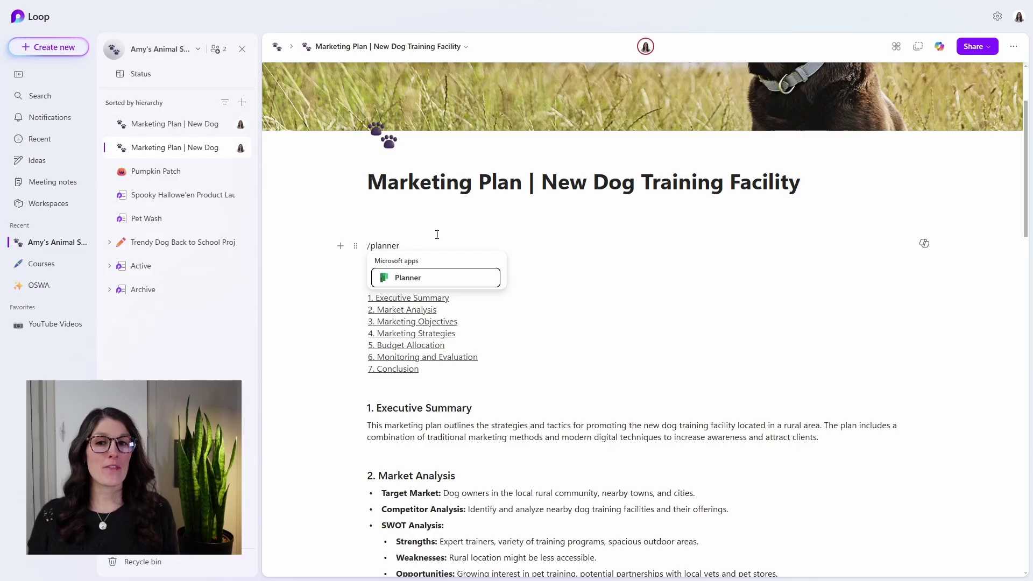
click(439, 280)
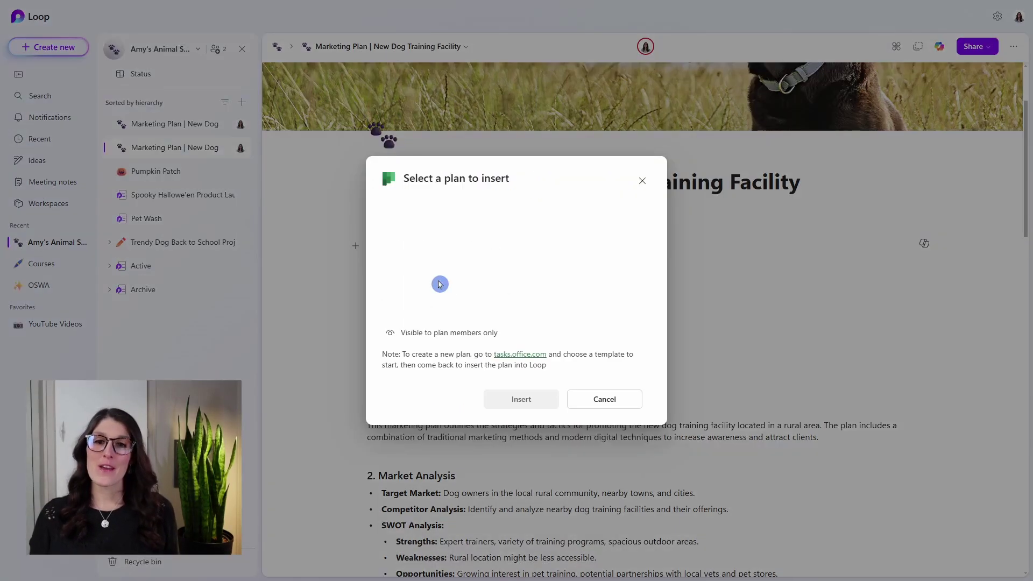
click(474, 229)
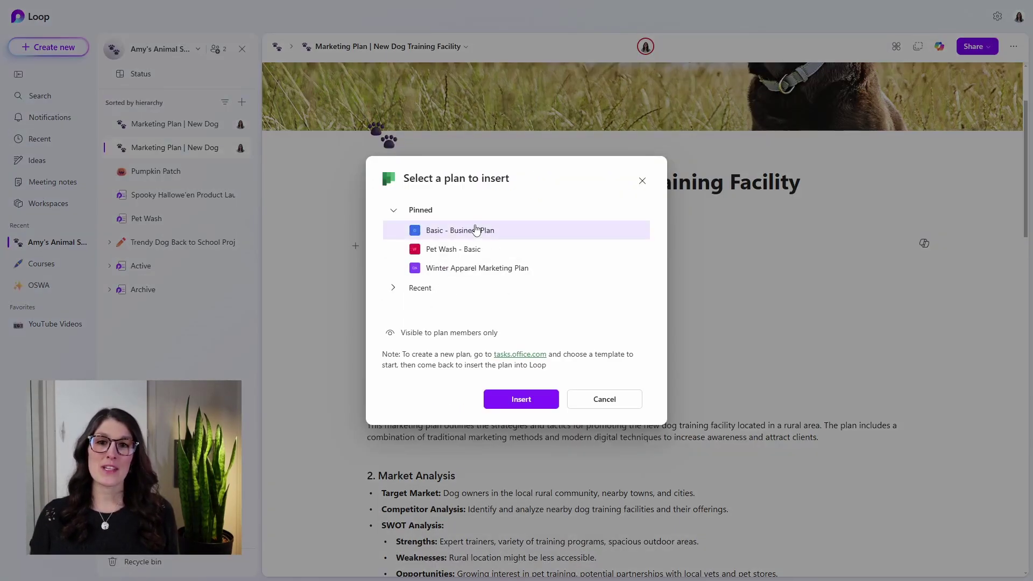
click(527, 400)
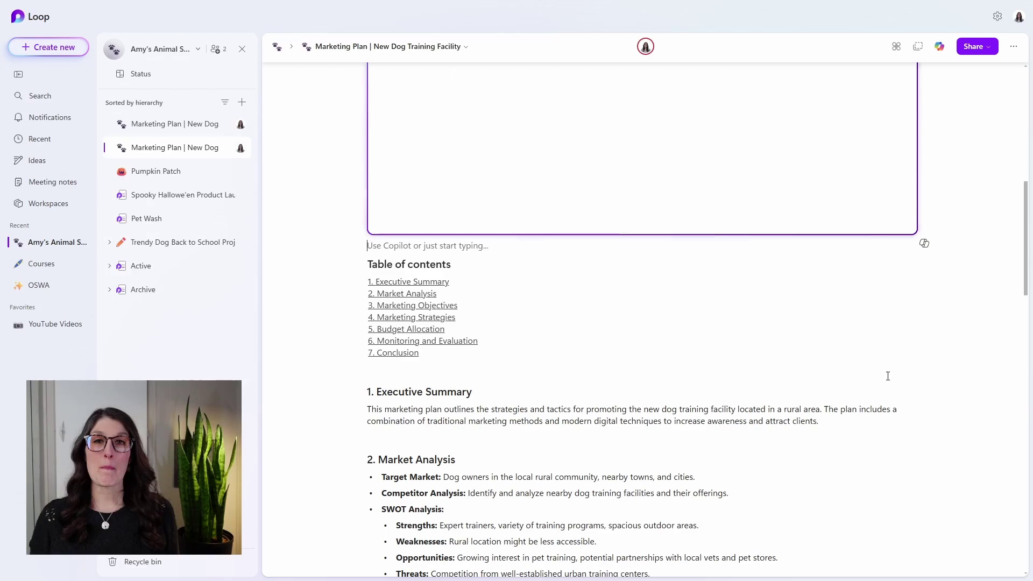
scroll(867, 526, up, 7)
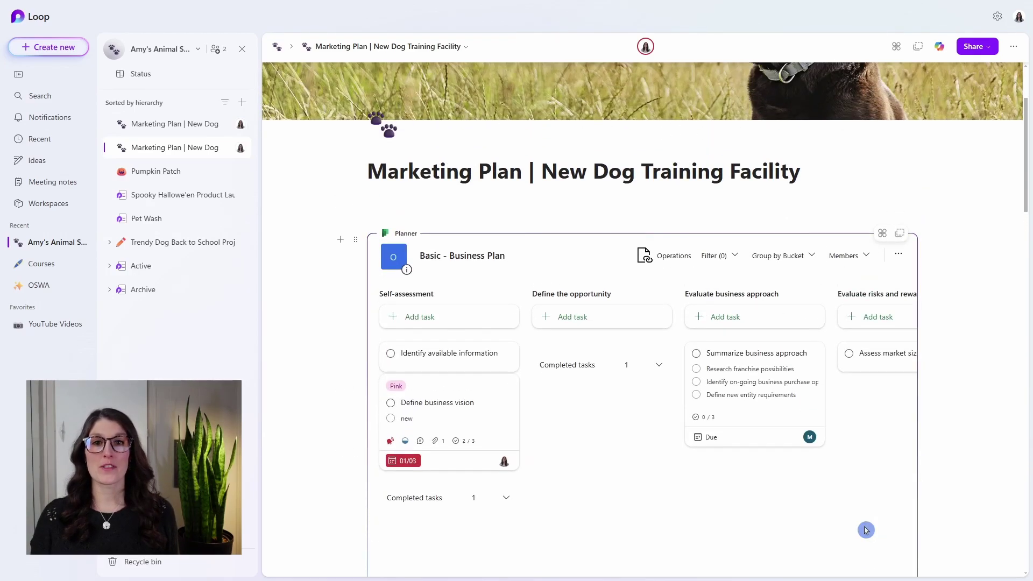
scroll(878, 511, down, 1)
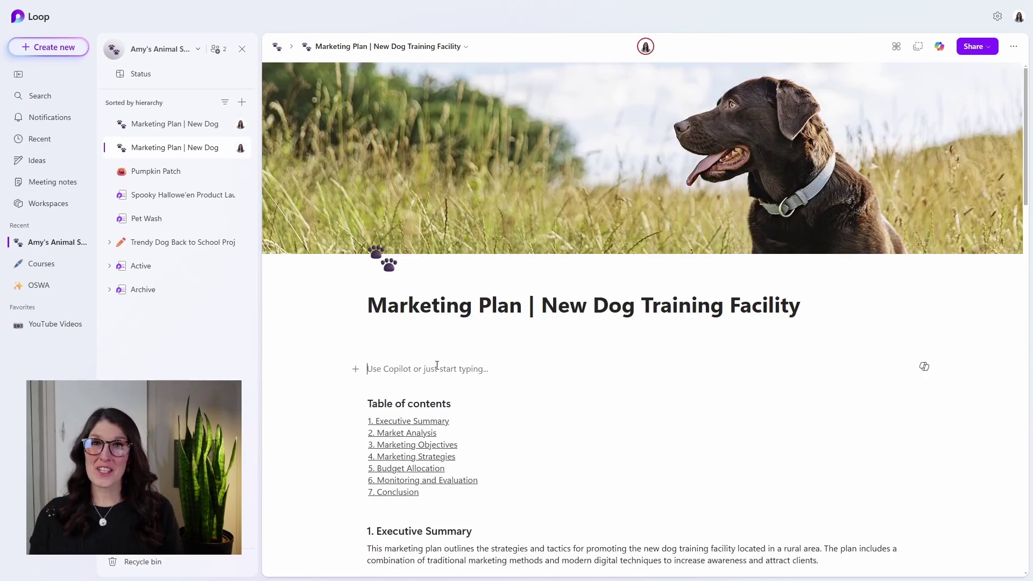
- Add a task list with 'Puppy Training Module One' assigned to a teammate and due tomorrow (1/10/2025)
text(/tas)
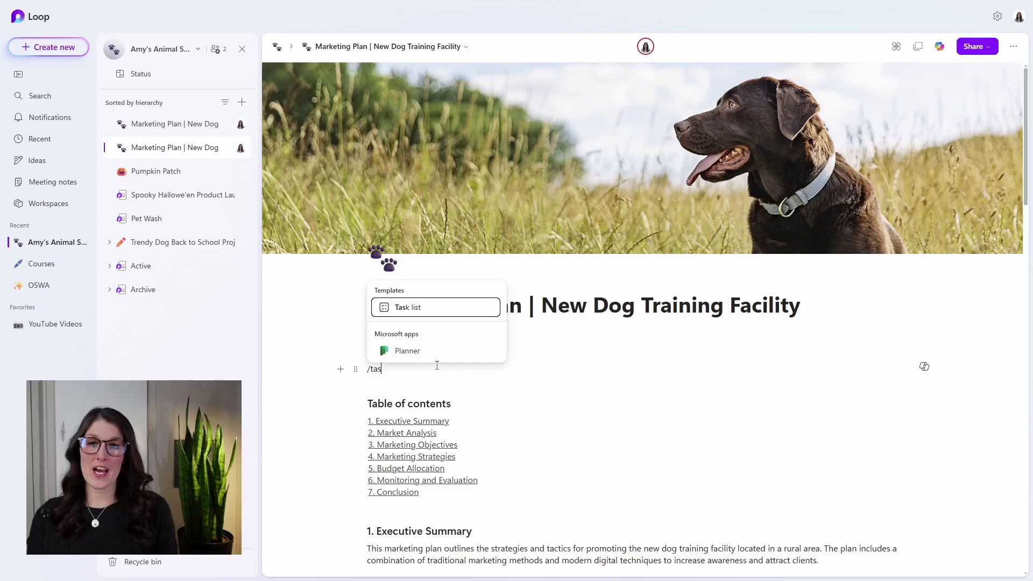
text(k)
click(436, 306)
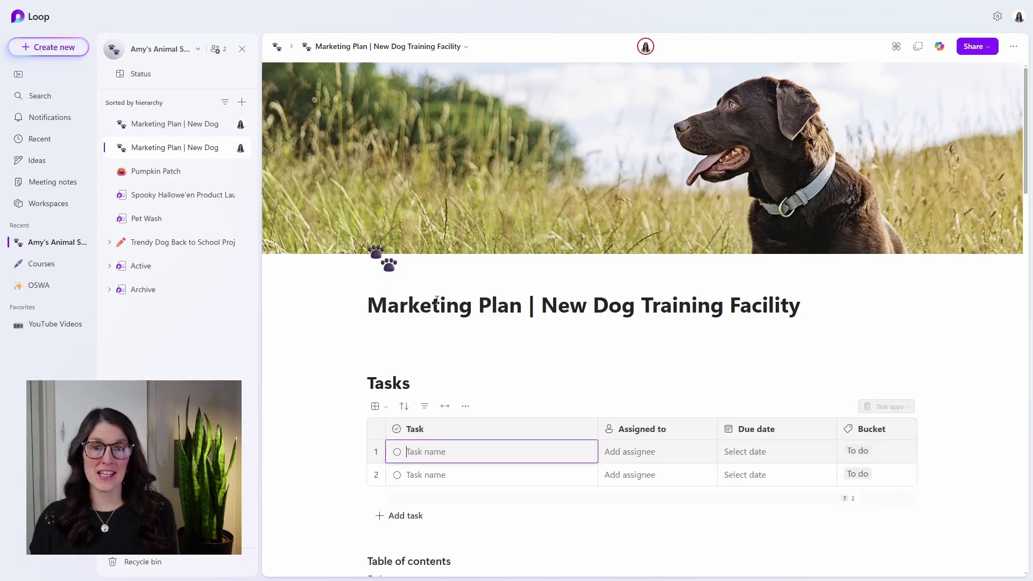
scroll(994, 336, down, 3)
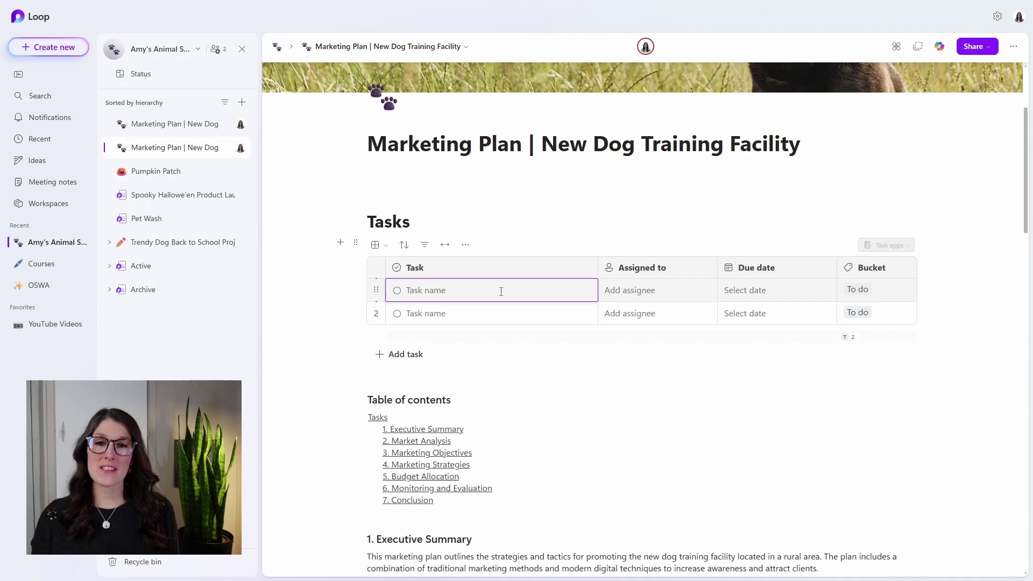
text(Puppy Training Module)
text(One)
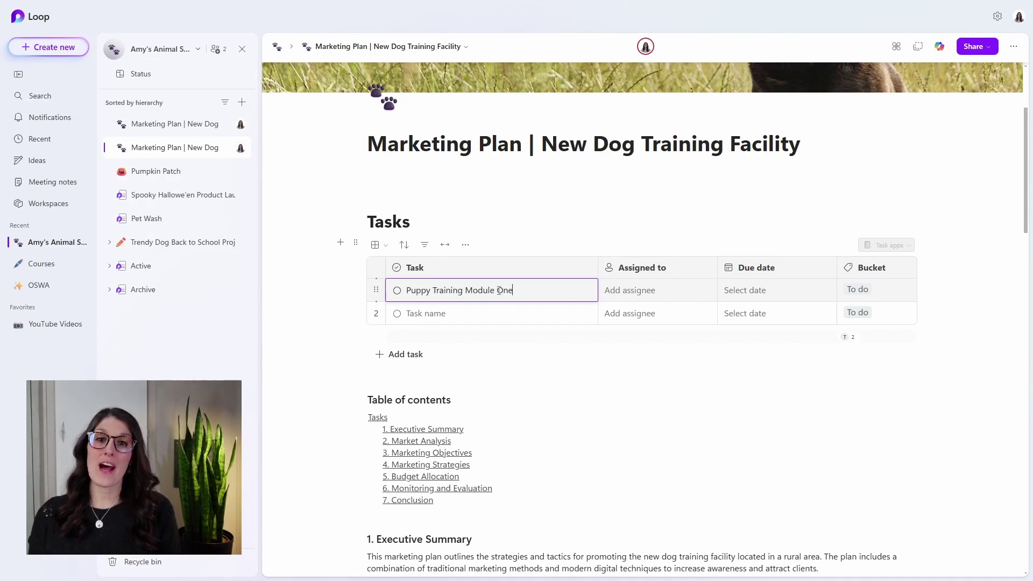
key(Tab)
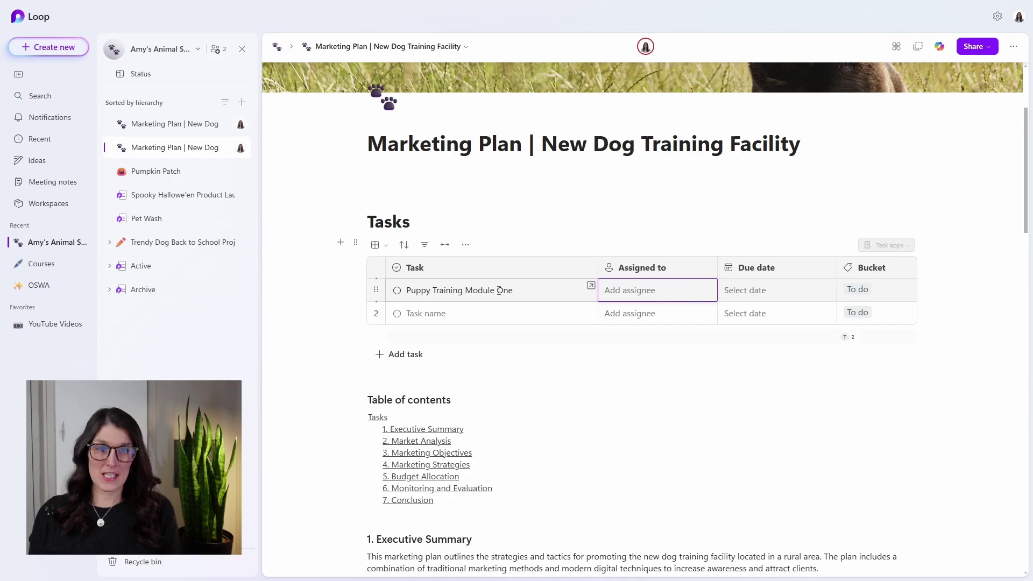
text(mike)
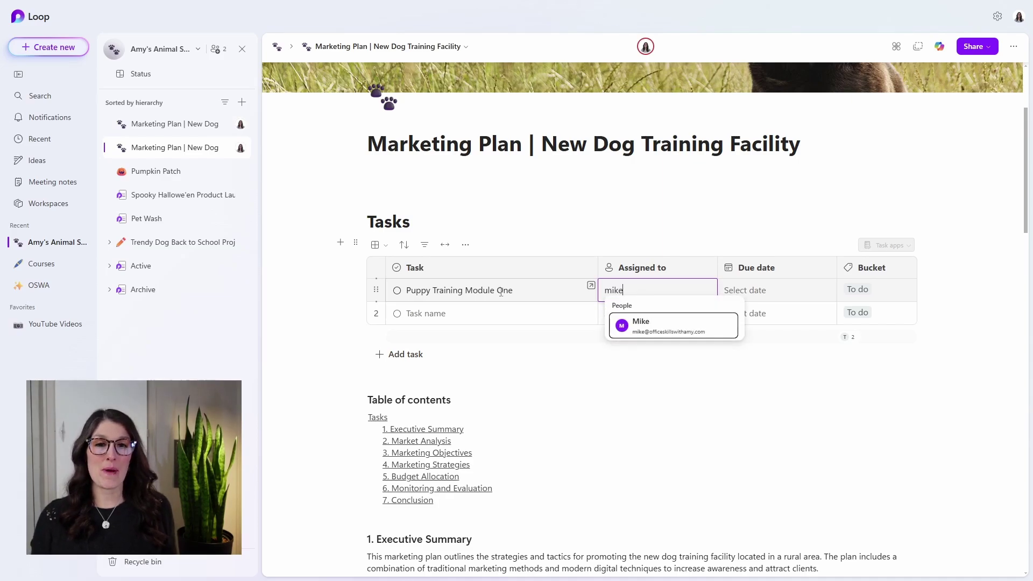
click(667, 321)
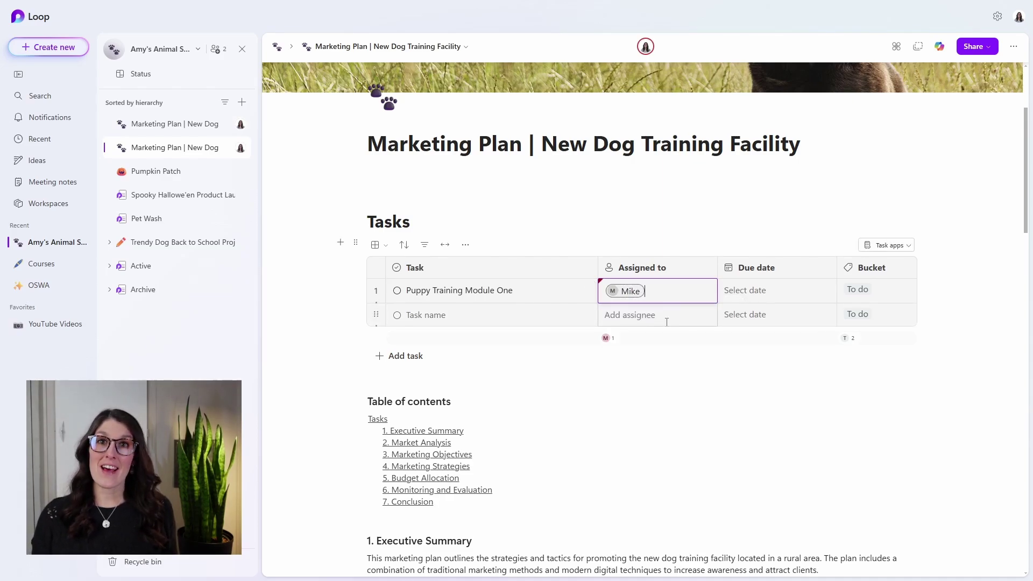
click(749, 291)
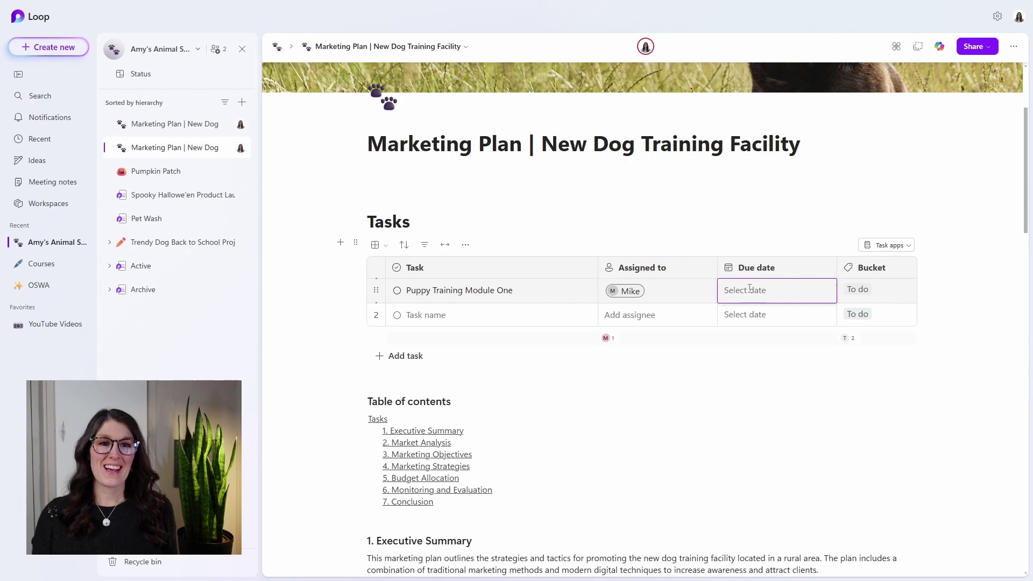
click(815, 374)
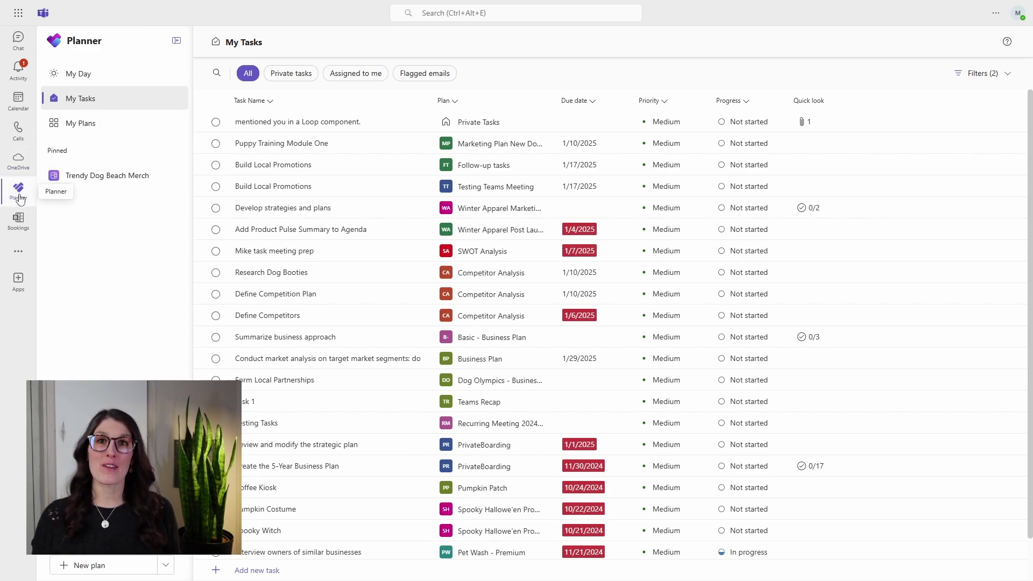
- From the Activity notification, open the Puppy Training Module One task and its Marketing Plan New Dog Training Facility board
click(19, 68)
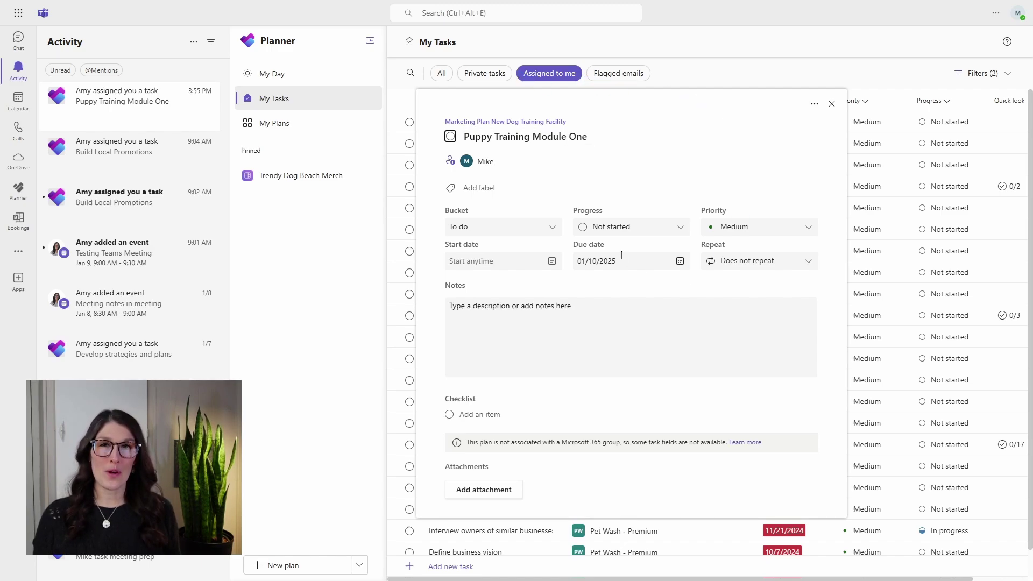
click(329, 89)
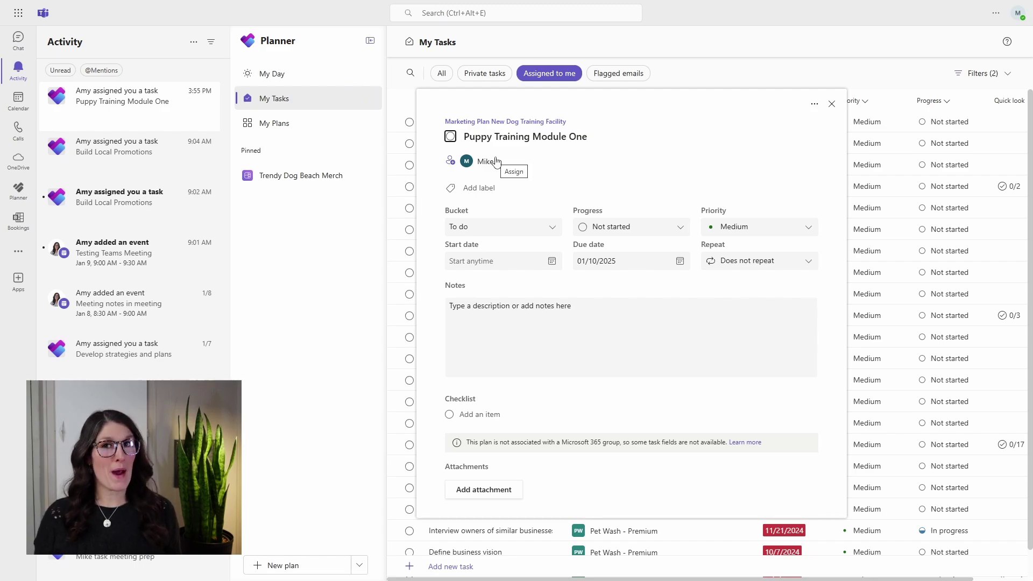
click(529, 123)
click(423, 100)
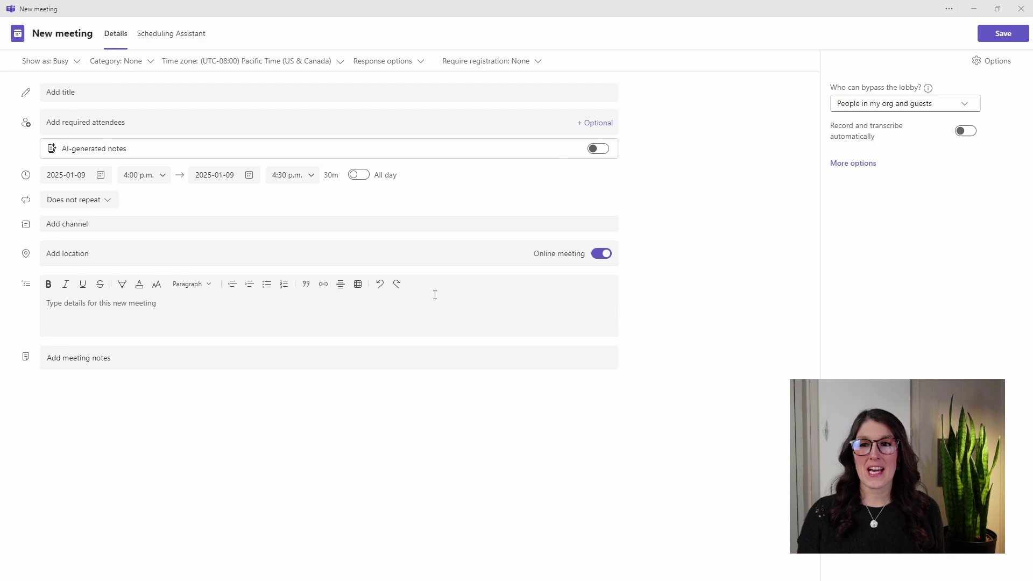
- Add Loop meeting notes to the new meeting and start an entry under Follow-up tasks
click(297, 358)
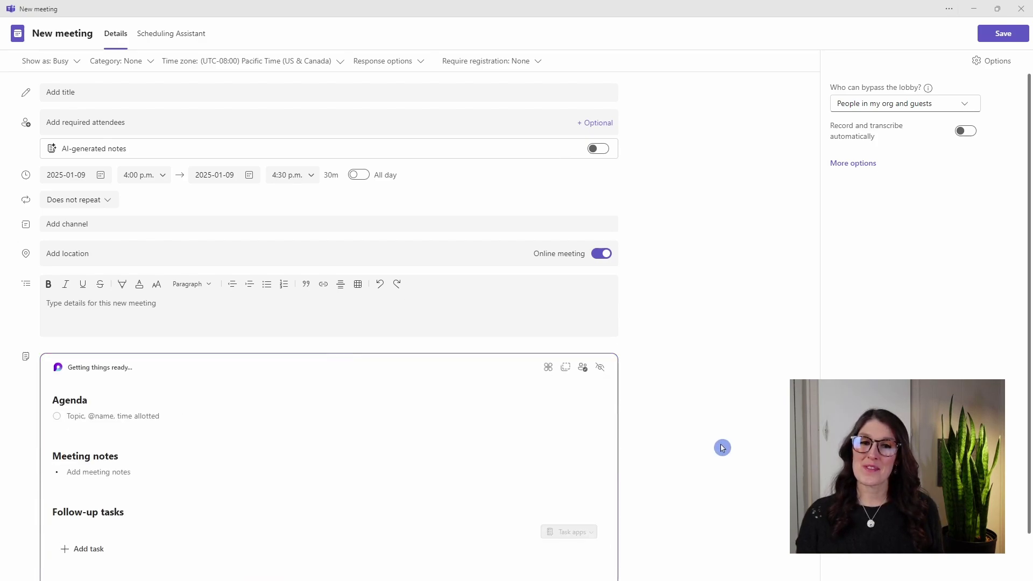
scroll(722, 448, down, 1)
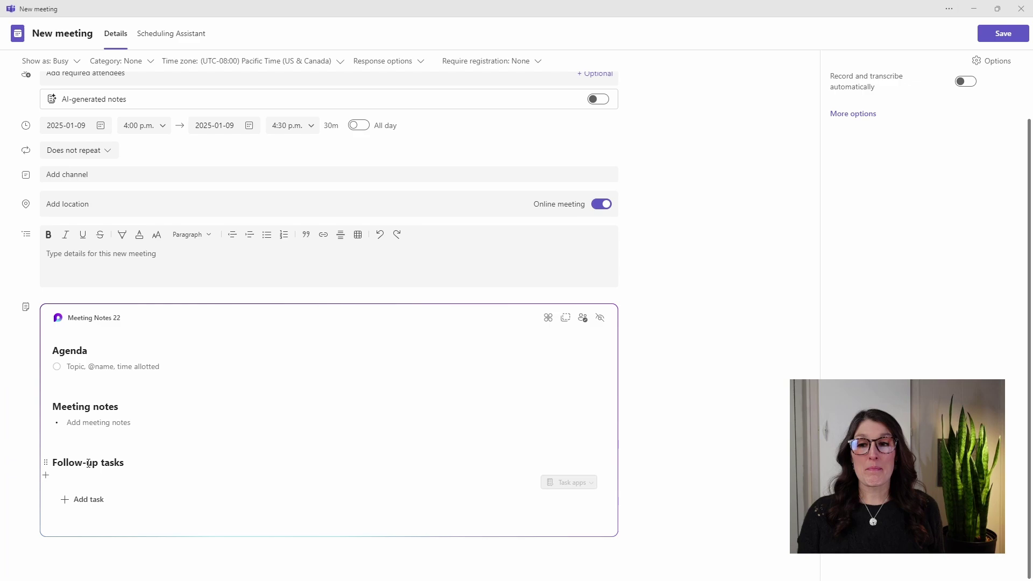
click(129, 484)
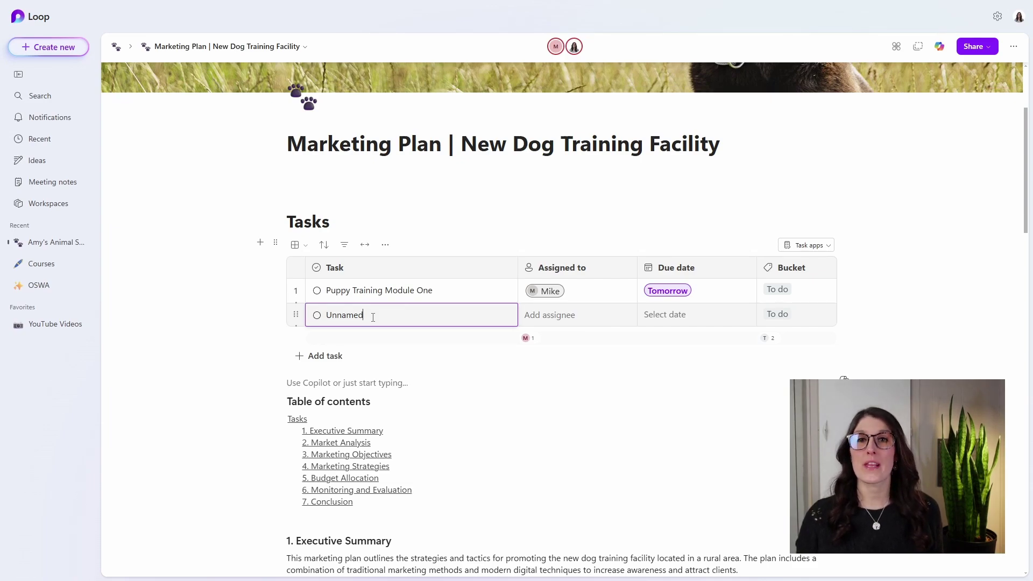
- Rename the Unnamed task to 'Follow up with team for questions', assign the suggested teammate, due today
double_click(342, 317)
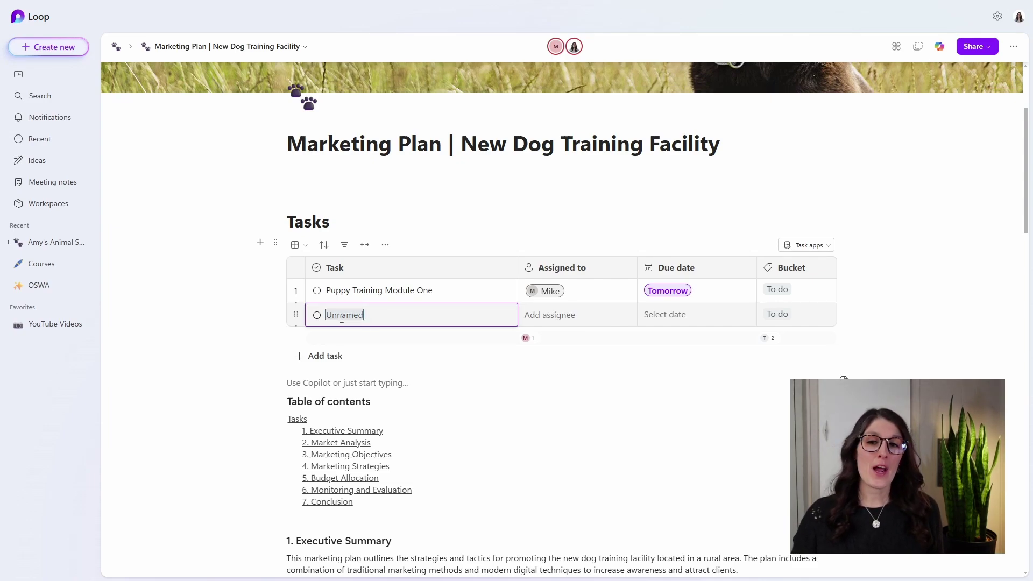
text(Follow up with team for questions)
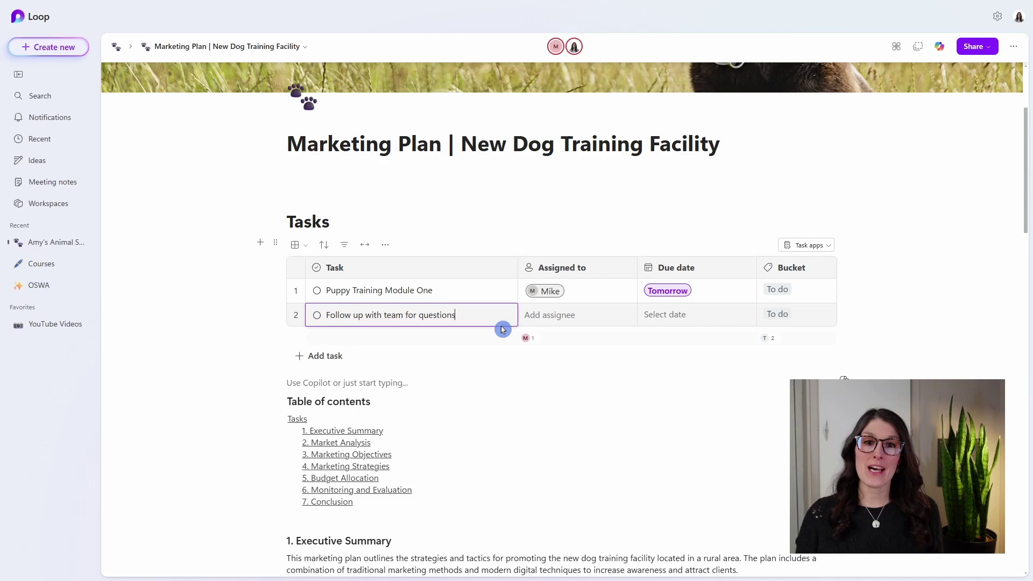
click(546, 321)
text(amy)
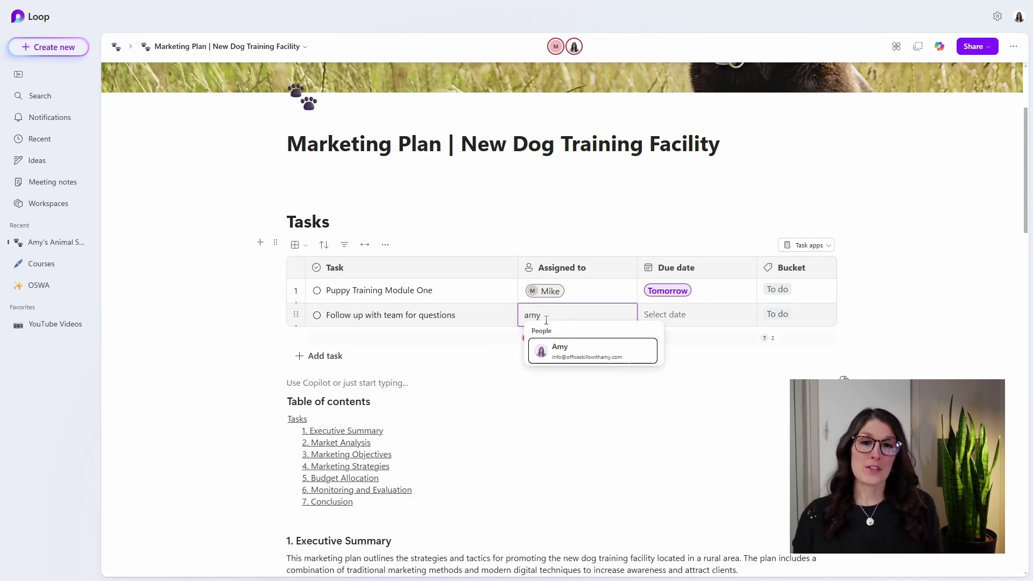
click(576, 350)
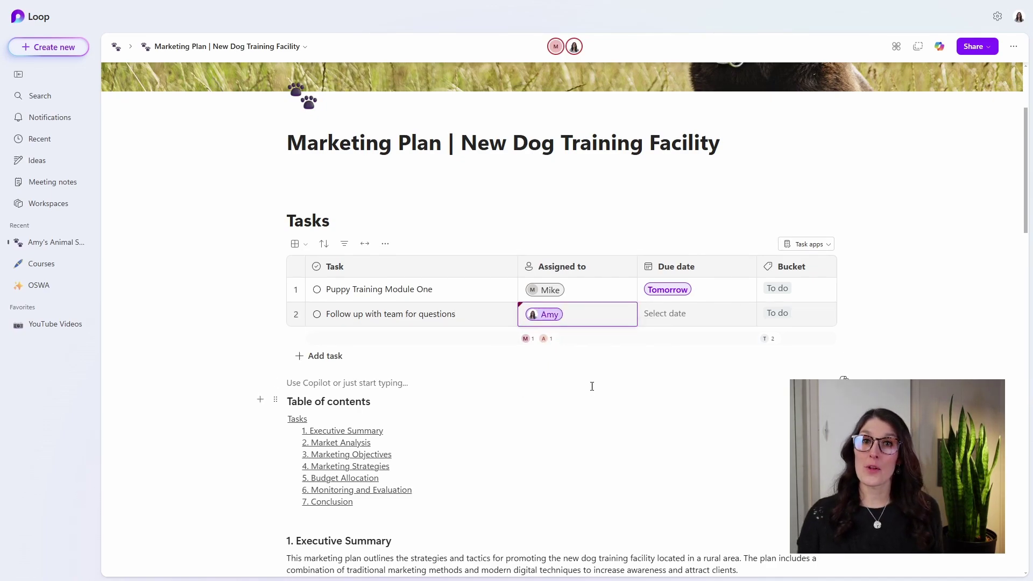
click(675, 321)
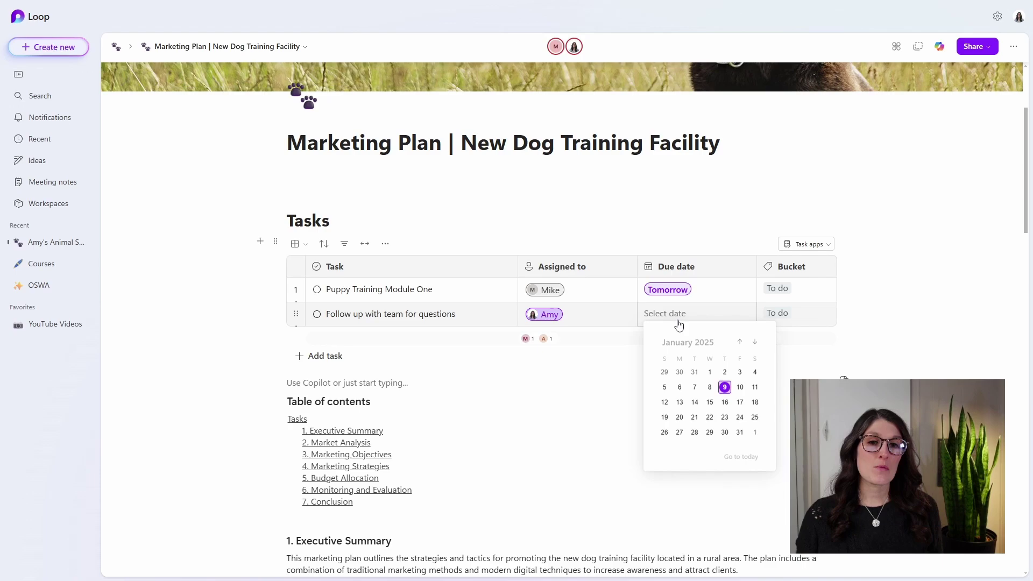
click(725, 389)
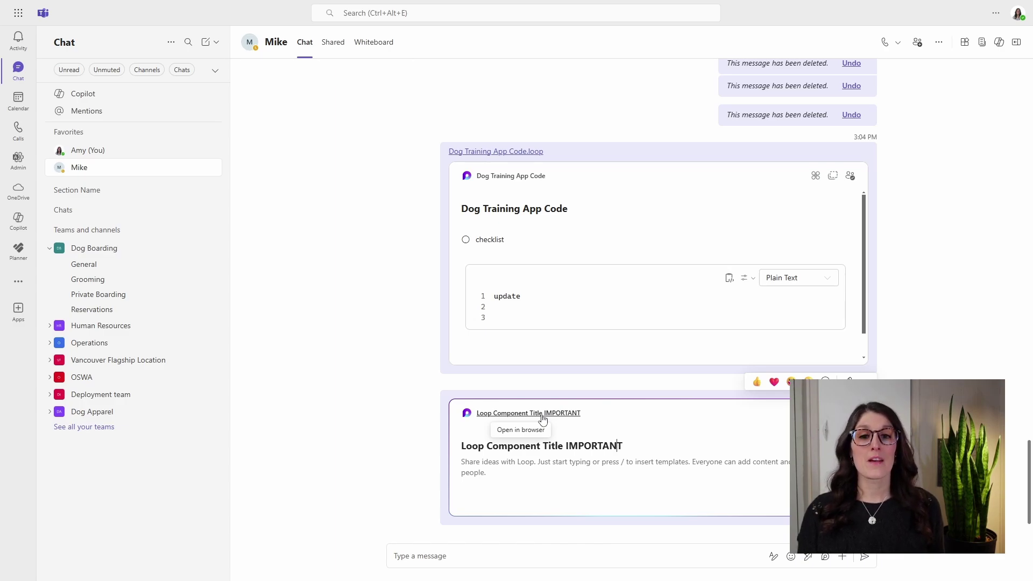
- Search Teams for 'Loop Component Title IMPORTANT' and show the full results list
click(439, 13)
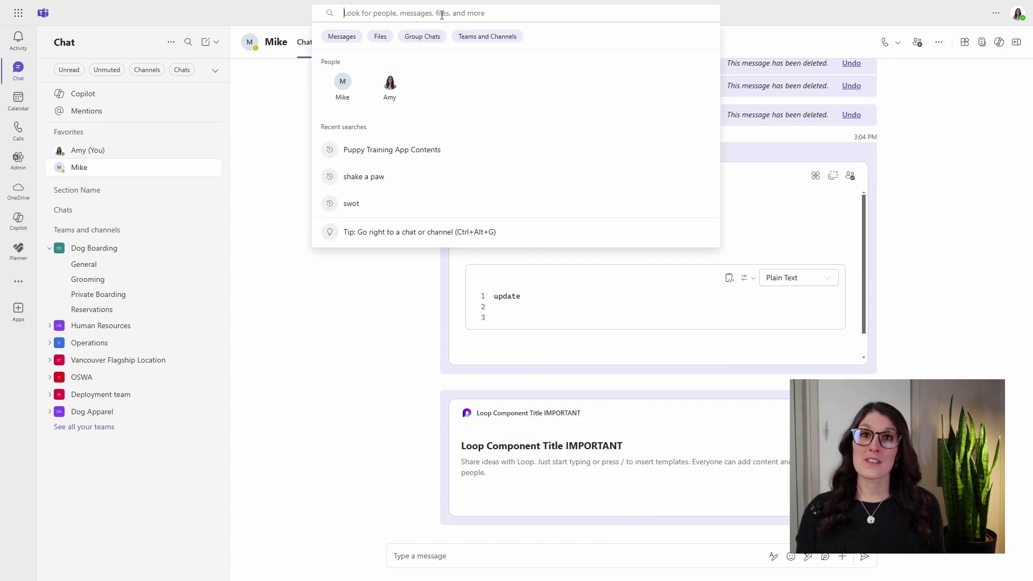
text(Loop Component Title IMPORTANT)
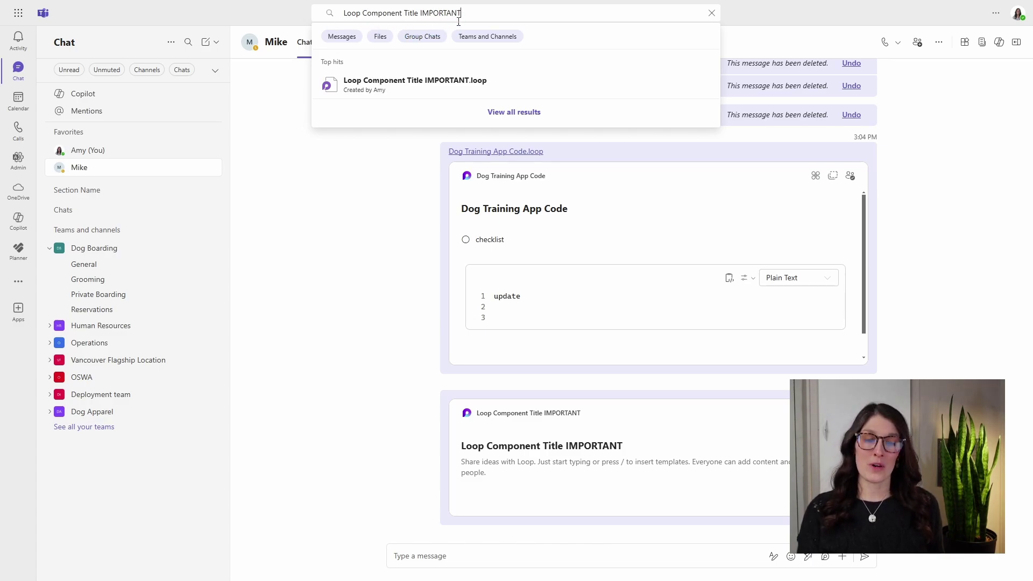
key(Return)
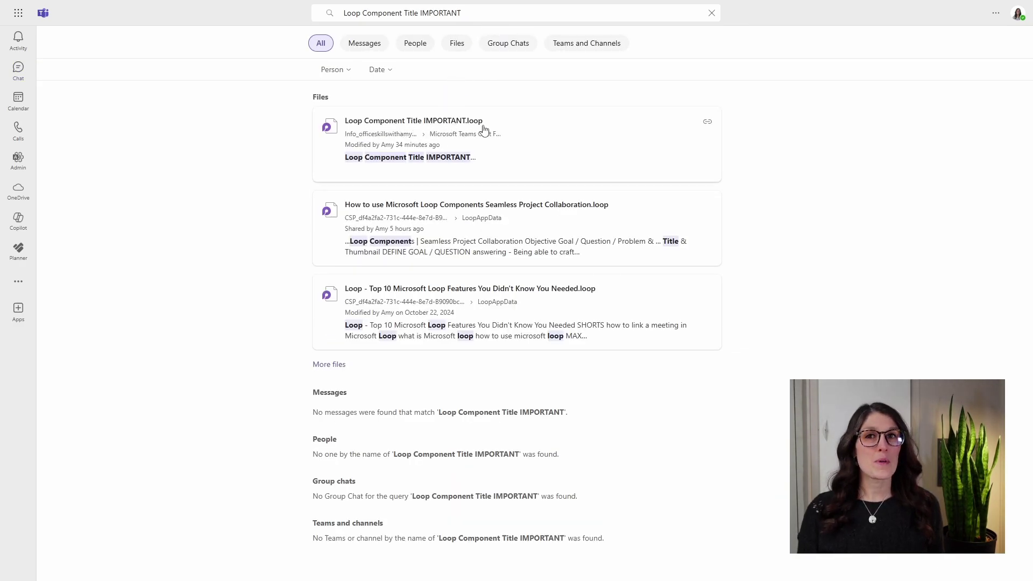
- Open the 'Loop Component Title IMPORTANT.loop' search result in Microsoft Loop
click(451, 125)
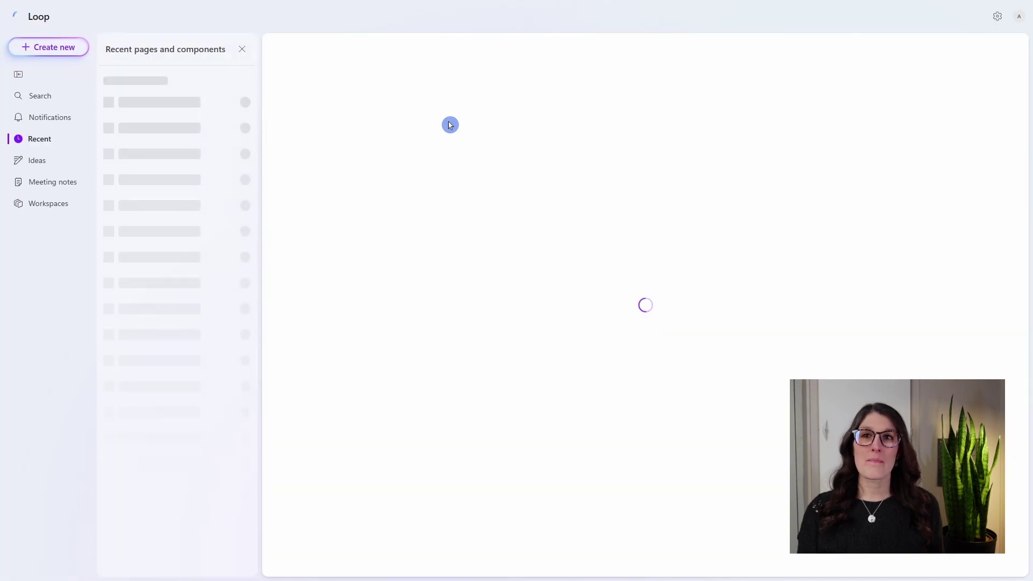